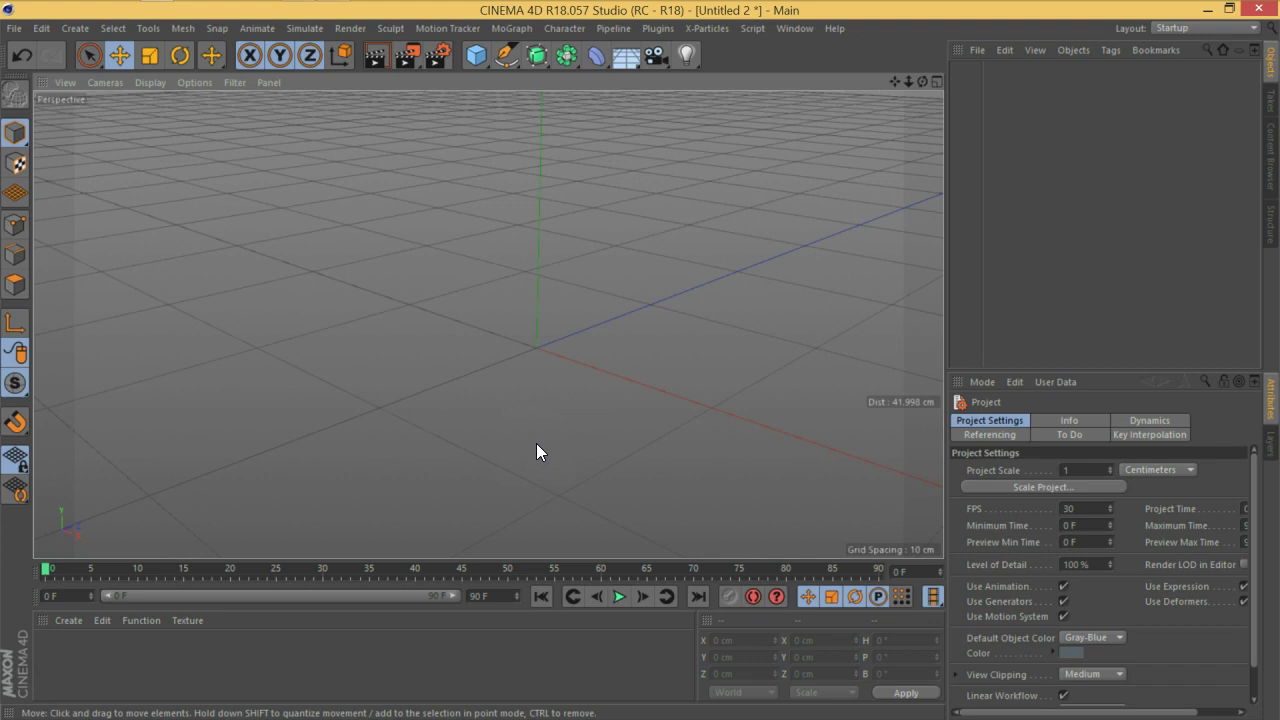
left_click(536, 452)
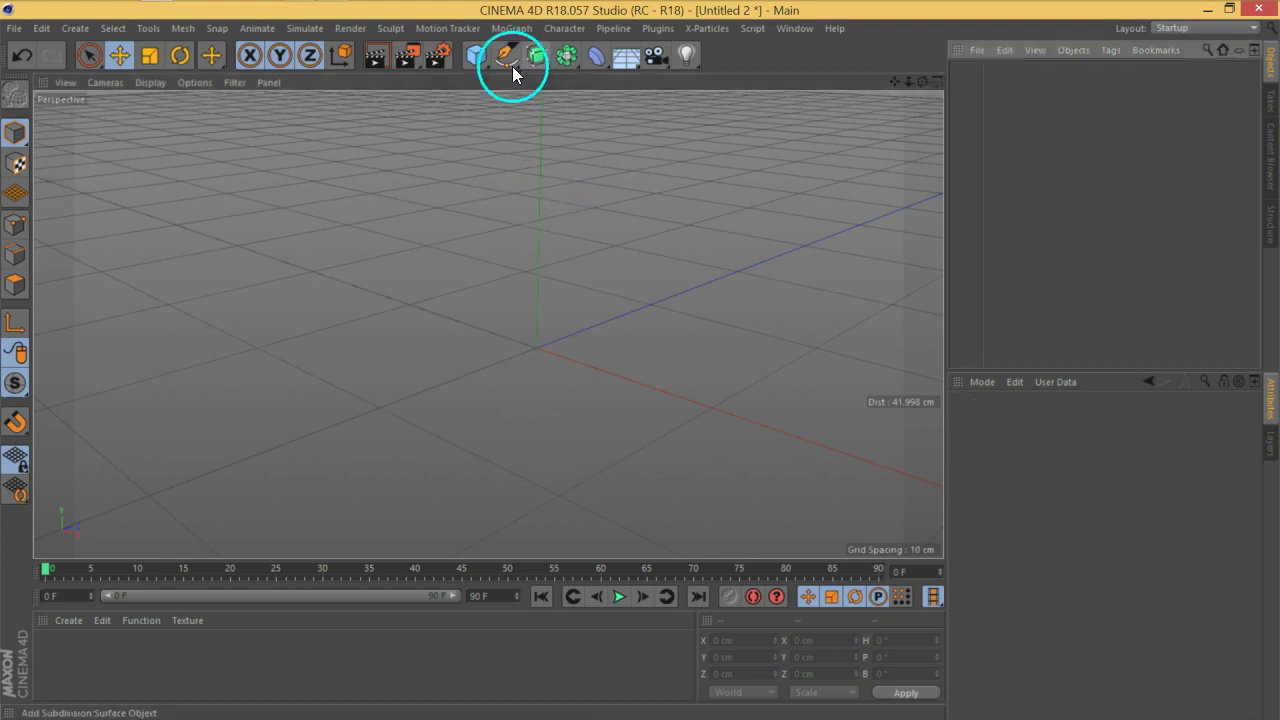
left_click(86, 32)
left_click(88, 32)
left_click(86, 30)
mouse_move(91, 261)
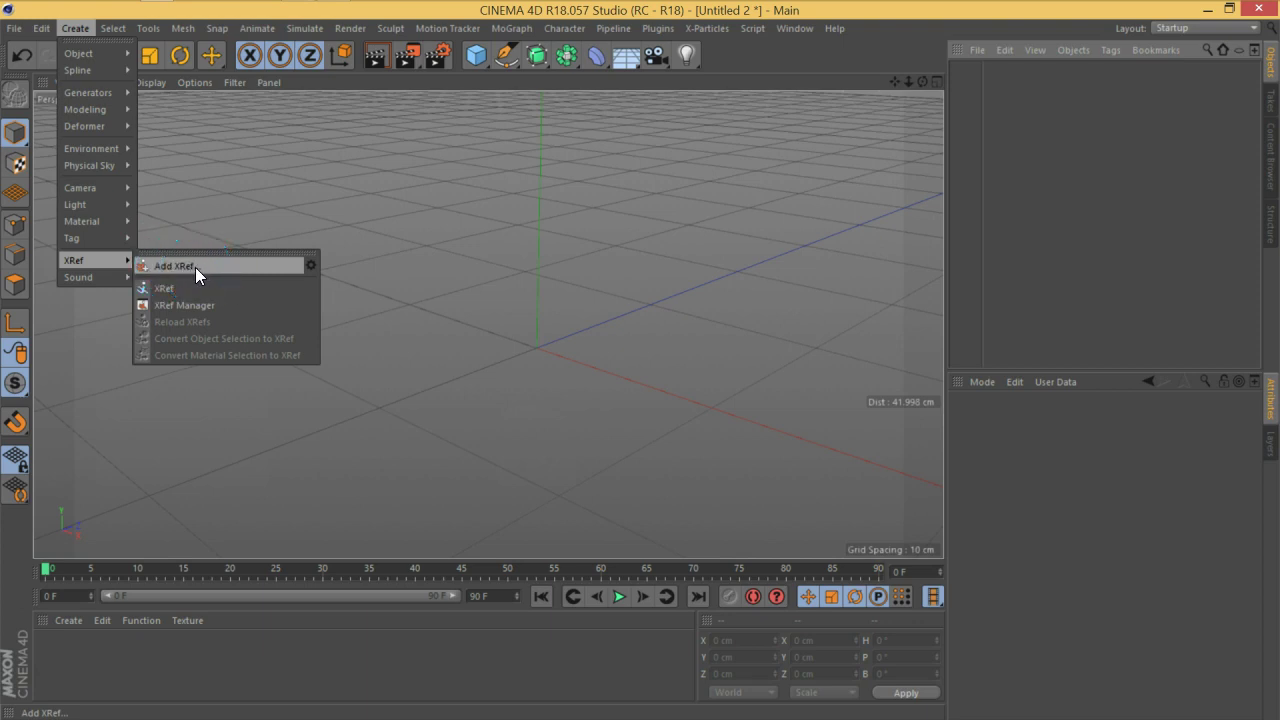
left_click(549, 351)
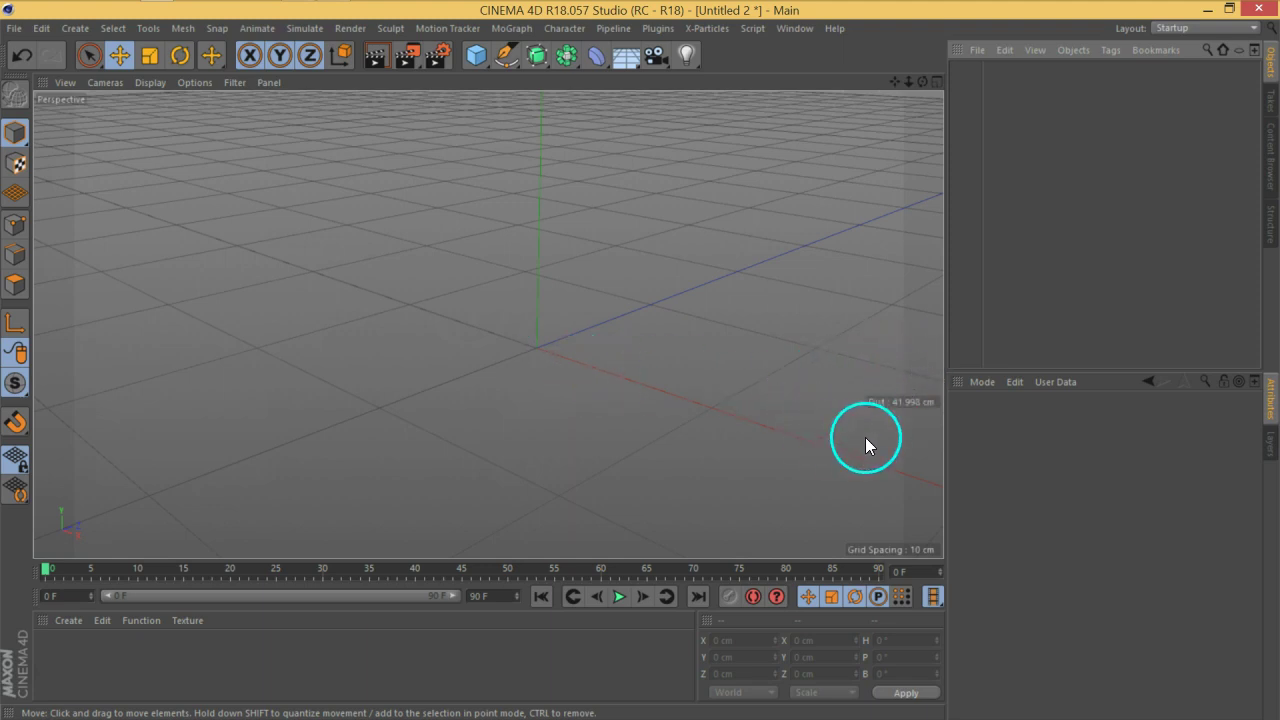
Add a cube and scale it into a flat plank about 6 cm wide, 0.5 cm thick and 38 cm long.
left_click(477, 56)
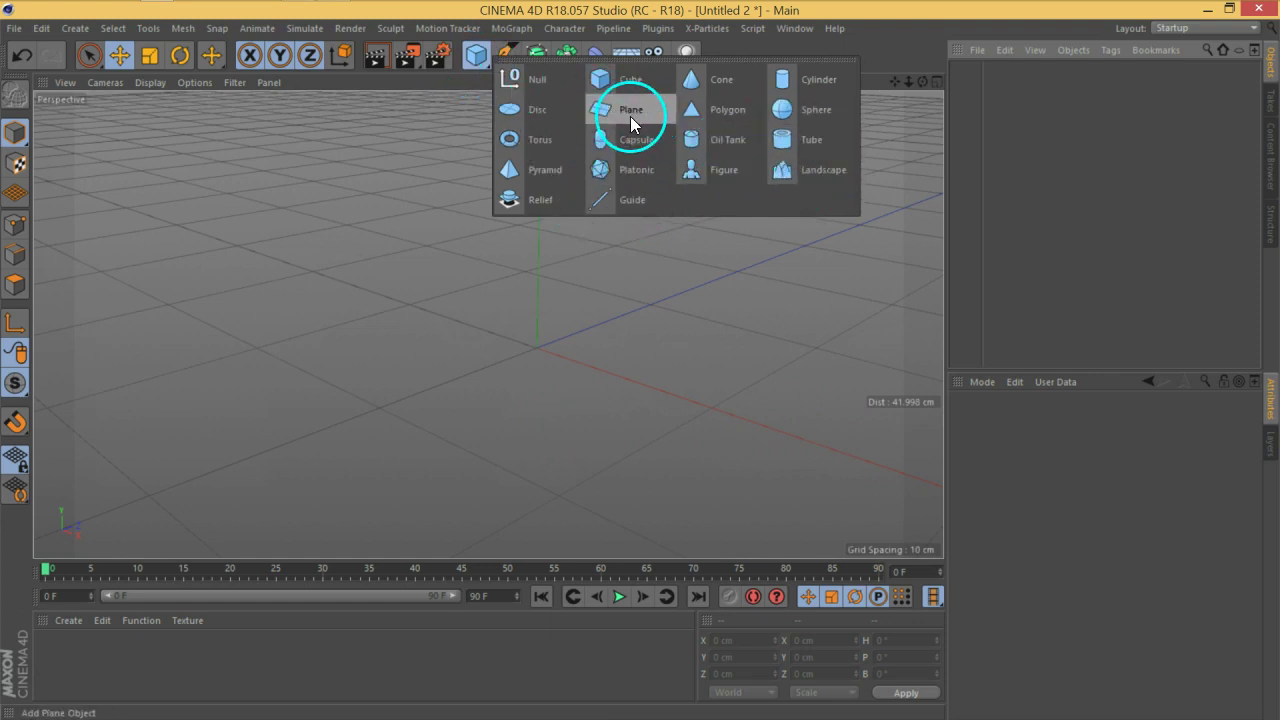
left_click(645, 79)
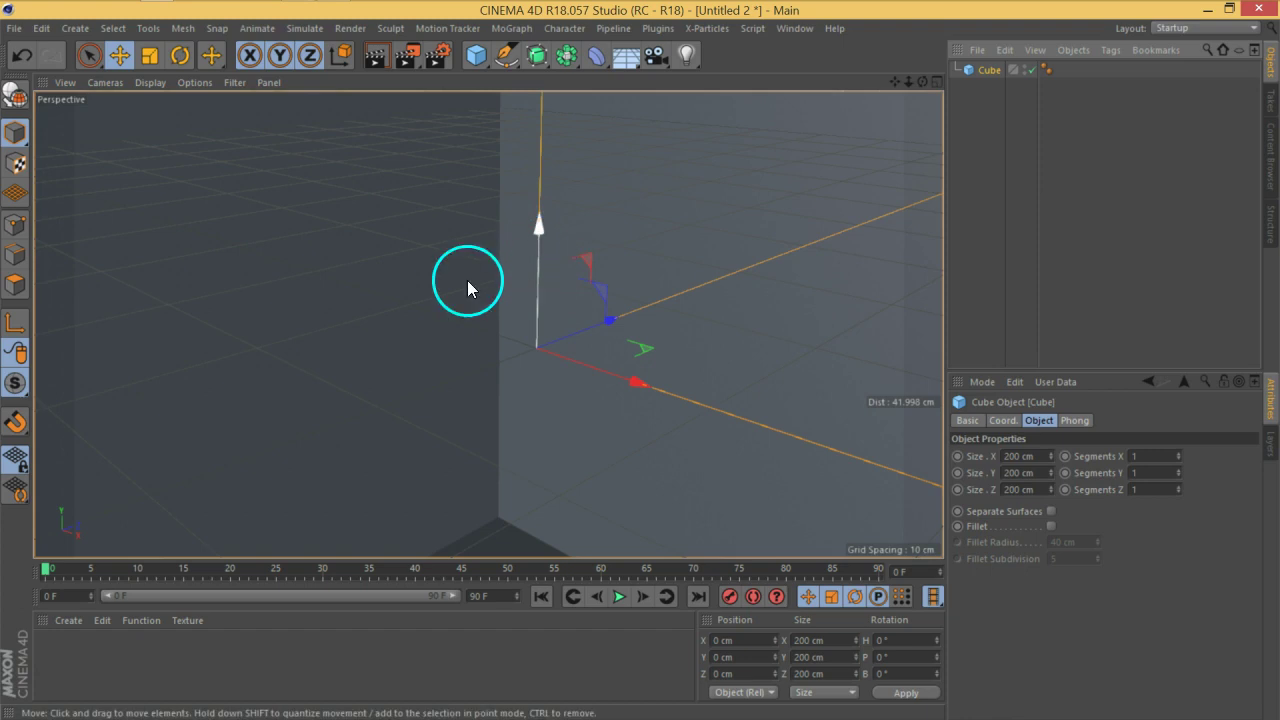
left_click(150, 55)
left_click_drag(780, 215, 403, 417)
left_click(120, 55)
left_click_drag(529, 305, 733, 283)
left_click(976, 50)
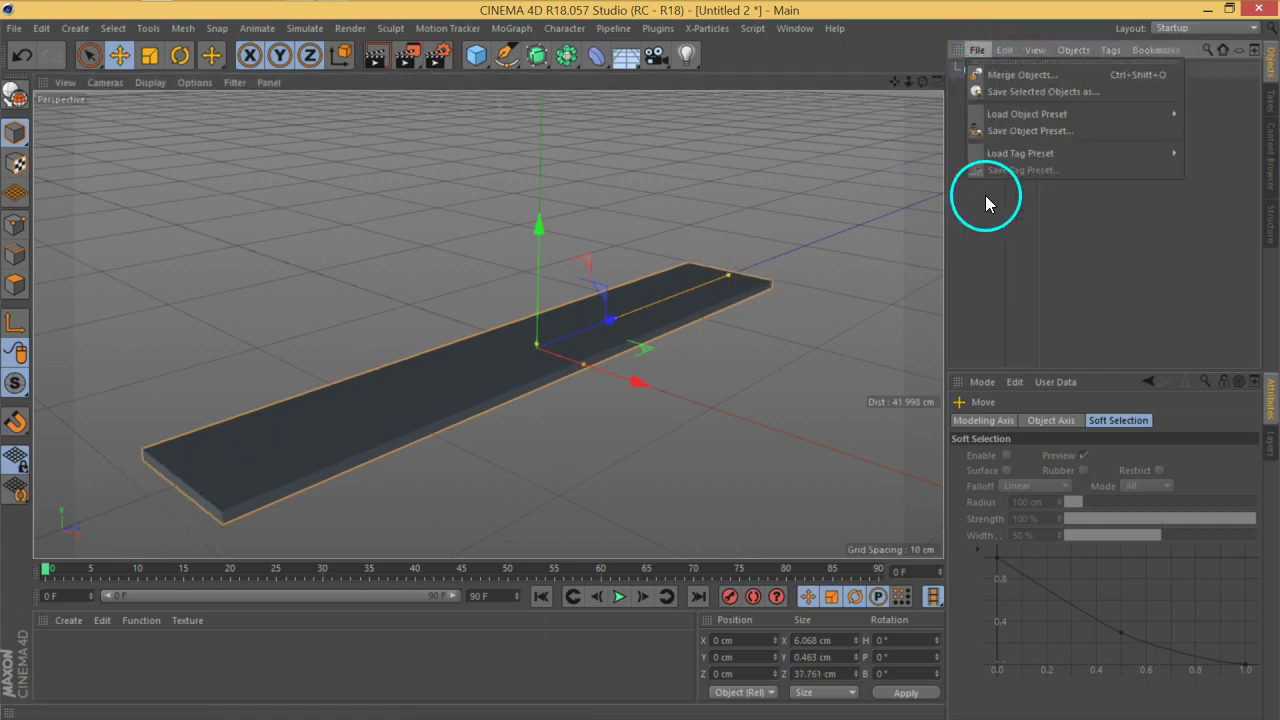
left_click(986, 203)
Set the plank's Z size to 50 cm.
left_click(989, 70)
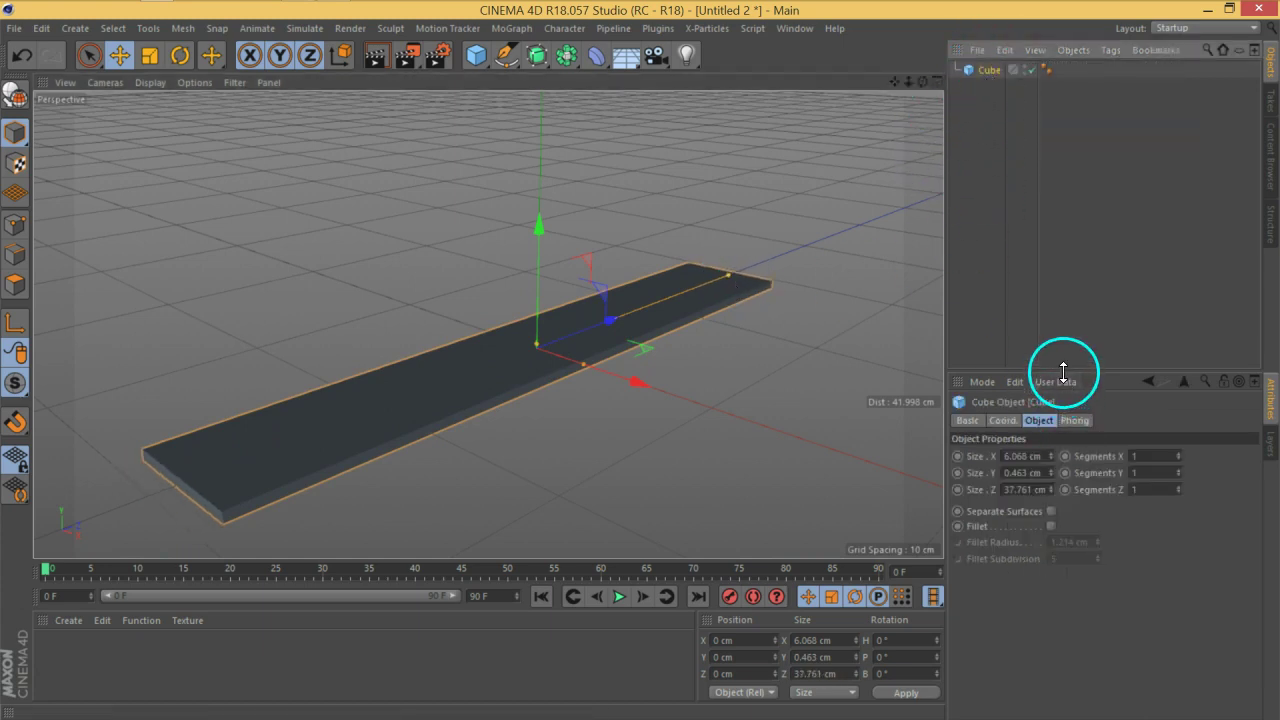
left_click_drag(1063, 371, 1059, 291)
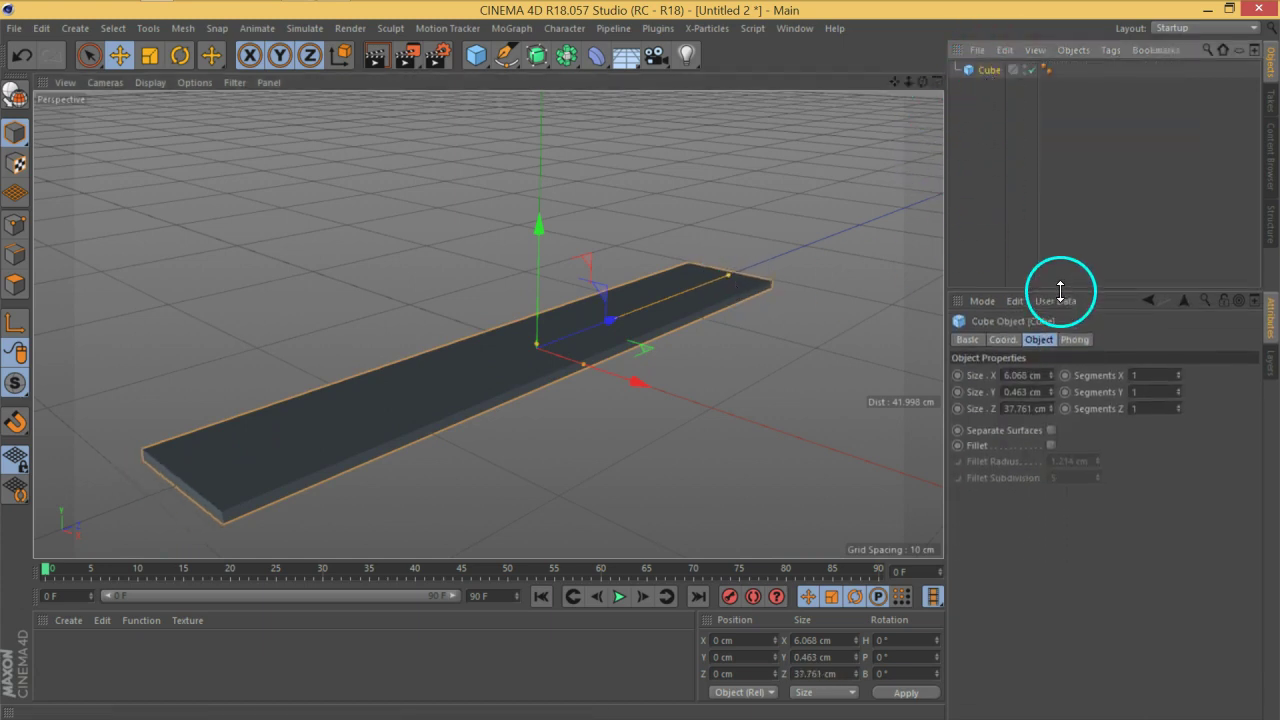
left_click(1029, 408)
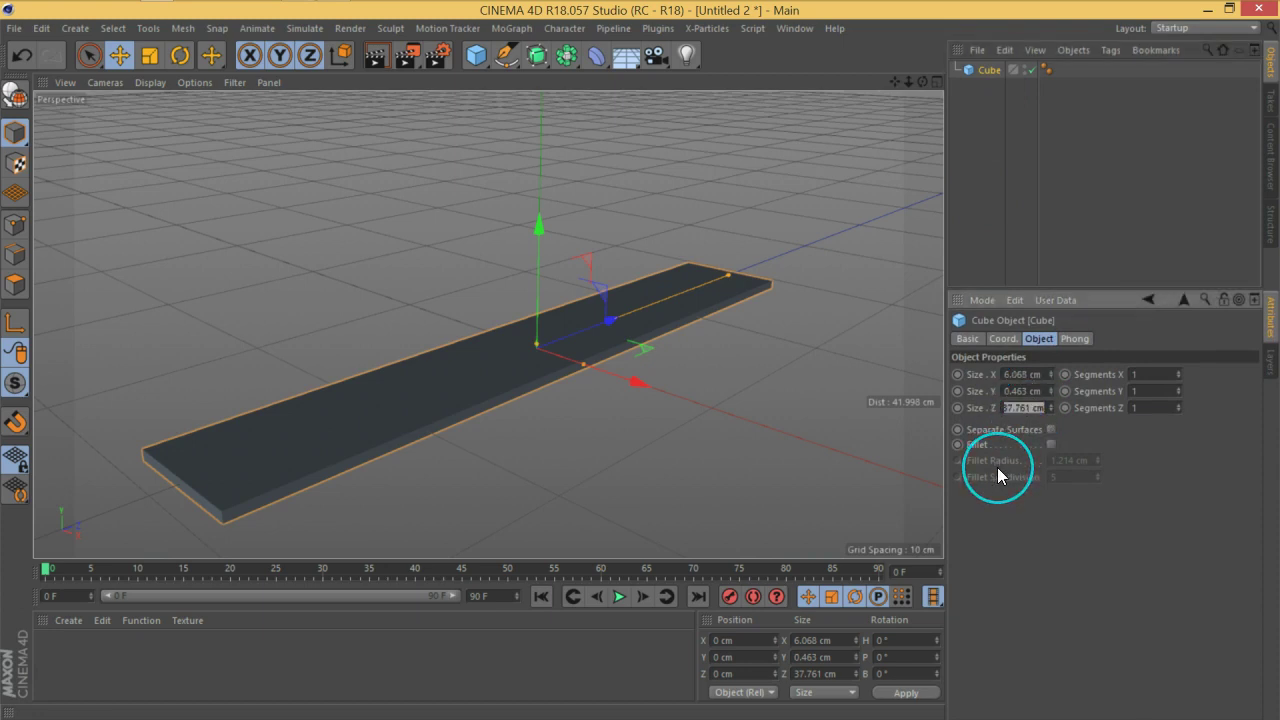
type("50")
key("Return")
left_click(677, 441)
left_click_drag(577, 413, 641, 376, "alt")
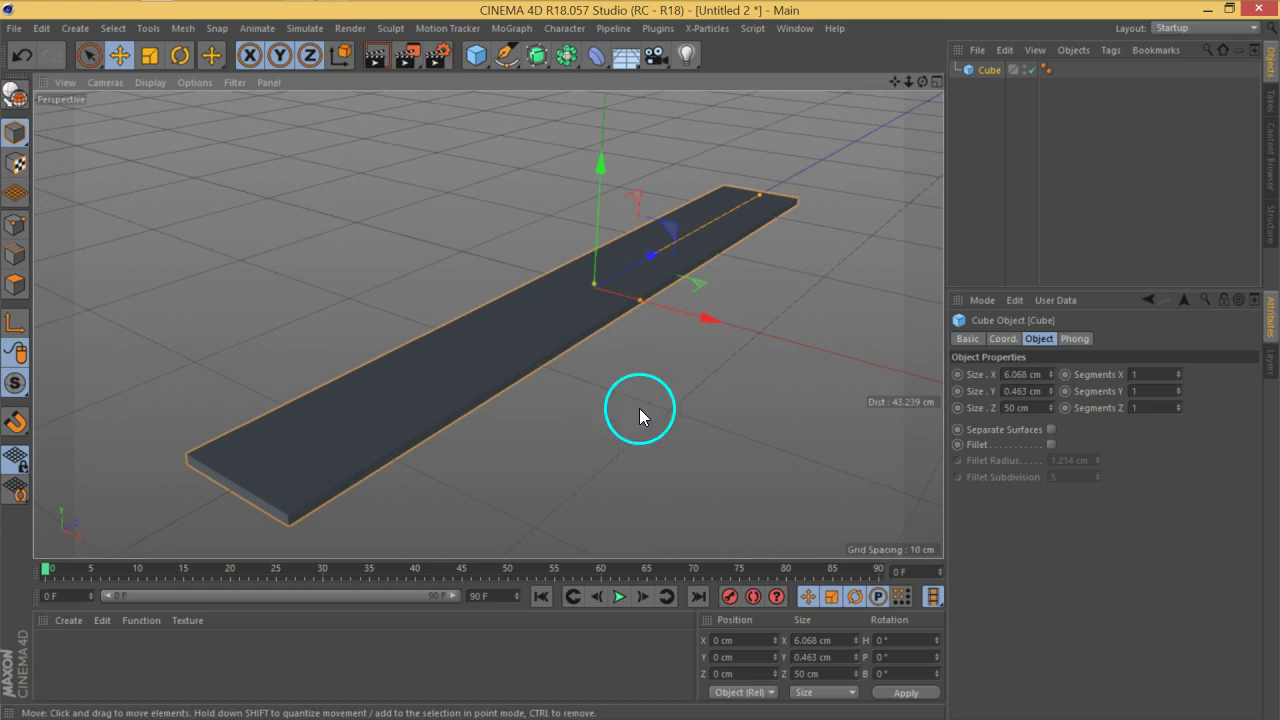
Try an X size of 10 cm for the plank.
left_click(1033, 372)
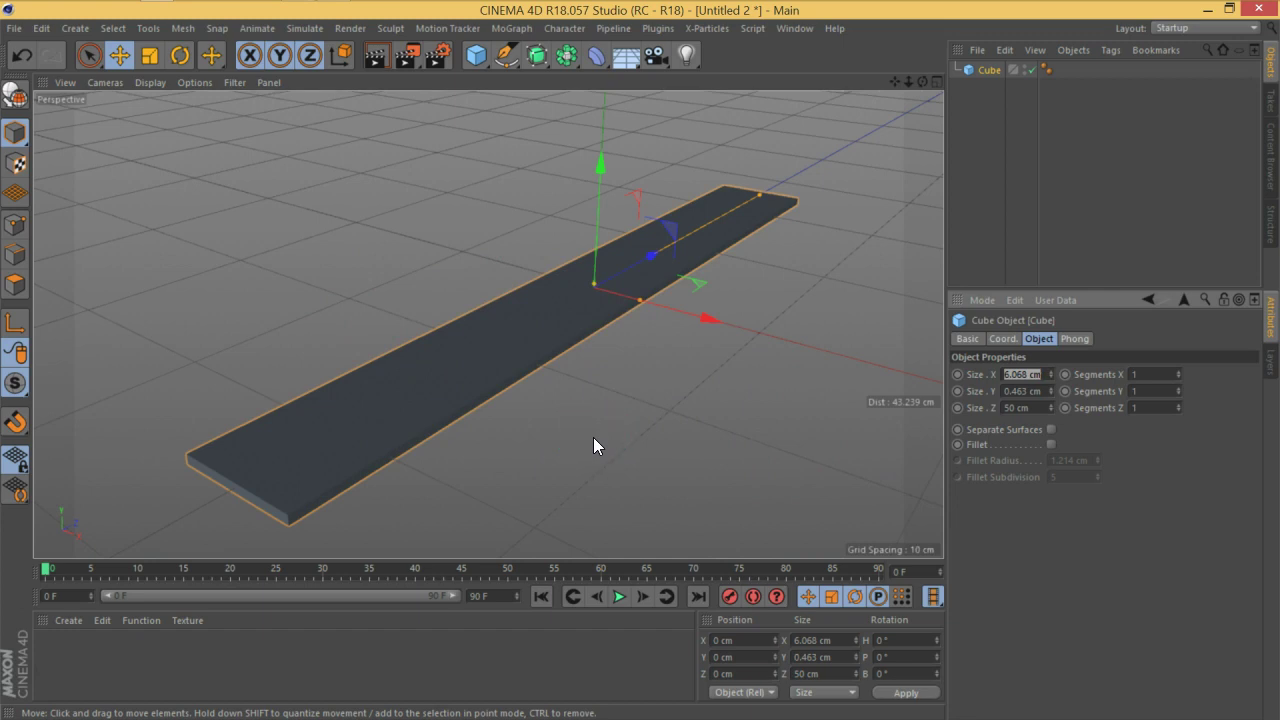
type("10")
key("Return")
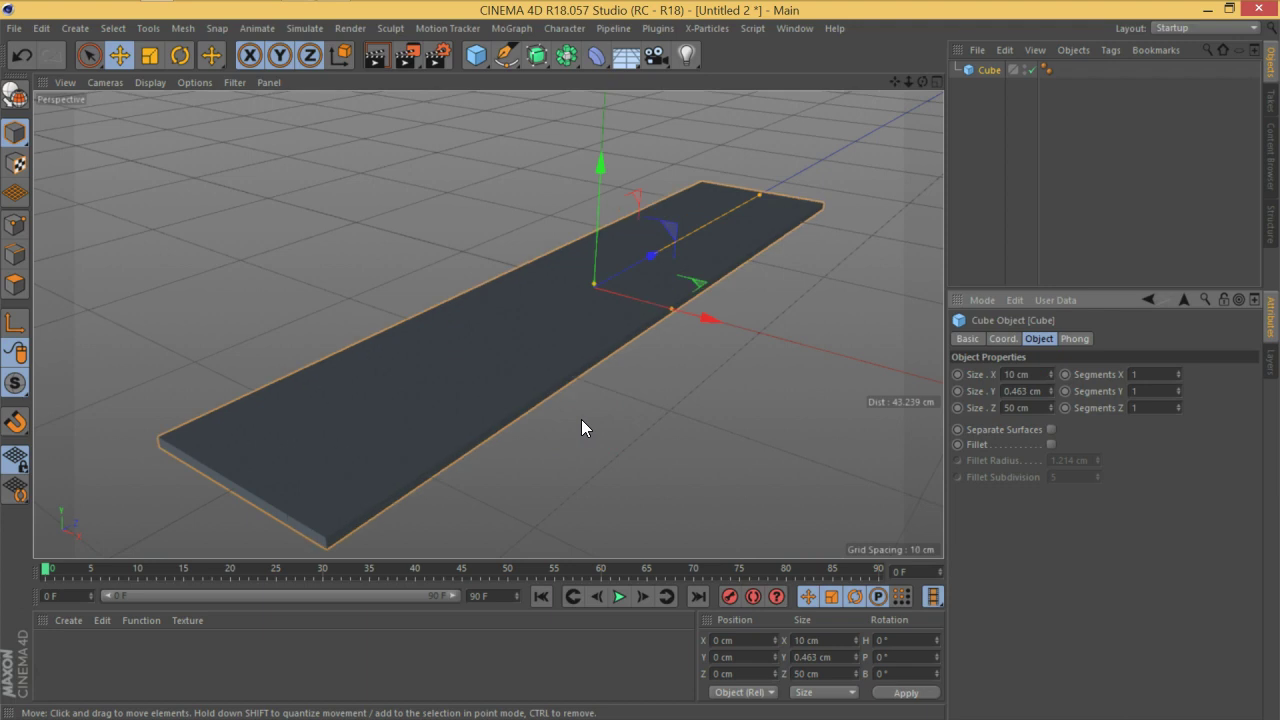
Set the plank's X size to 5 cm and its Y size to 1 cm.
left_click_drag(1028, 376, 976, 393)
type("5")
key("Return")
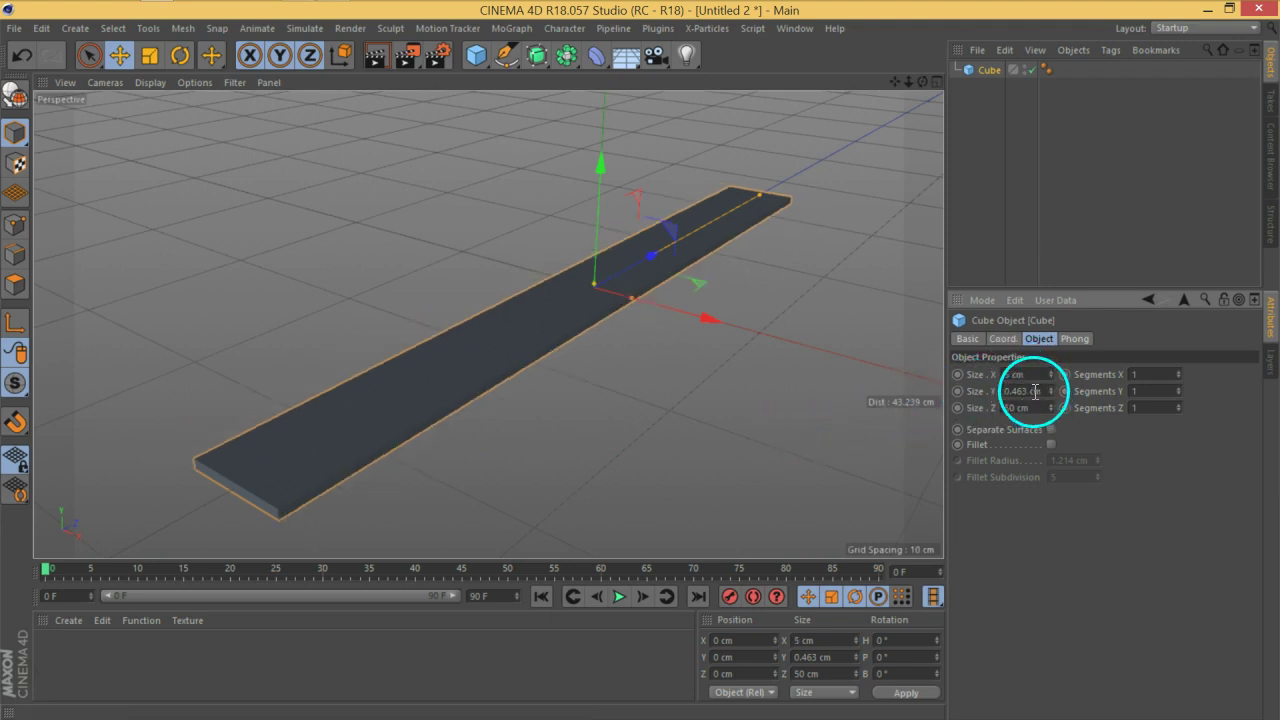
type("1")
key("Return")
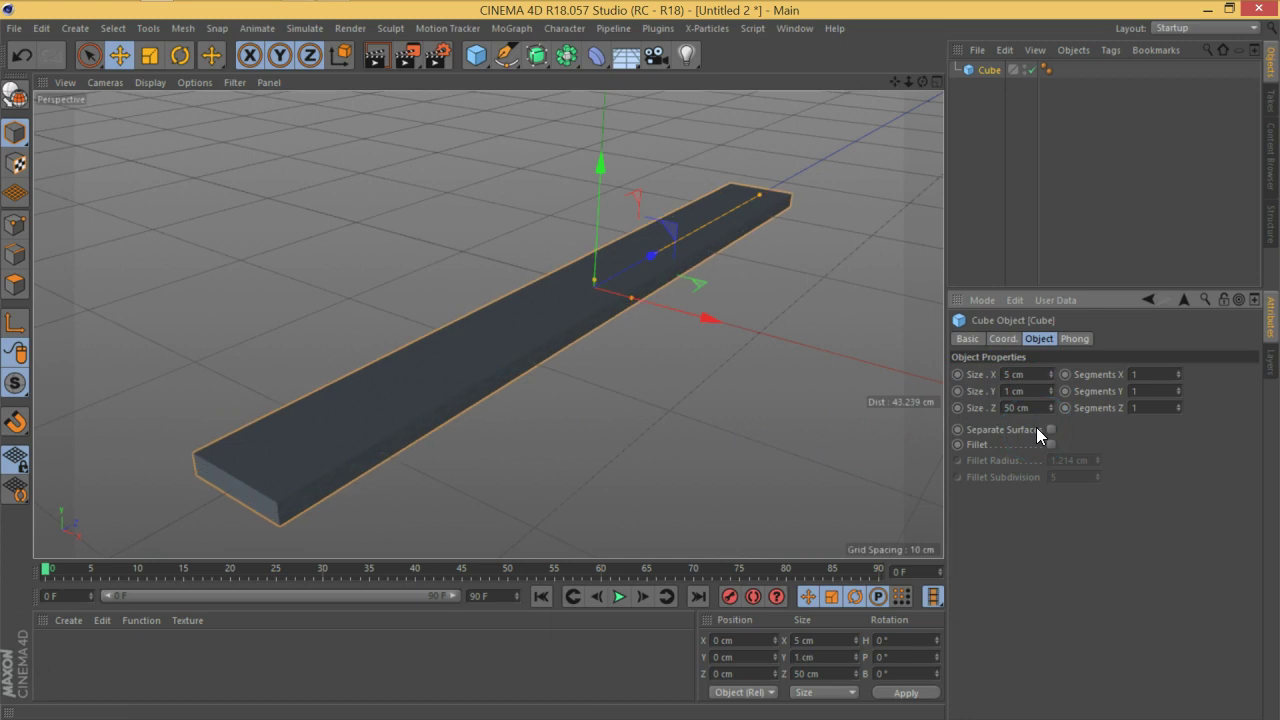
Rename the plank table_Wood and convert it to an editable polygon object.
mouse_move(592, 360)
left_mouse_down("alt")
mouse_move(586, 326)
mouse_move(629, 286)
mouse_move(668, 290)
mouse_move(655, 307)
left_mouse_up("alt")
left_click_drag(550, 360, 487, 366, "alt")
left_click_drag(568, 375, 513, 352, "alt")
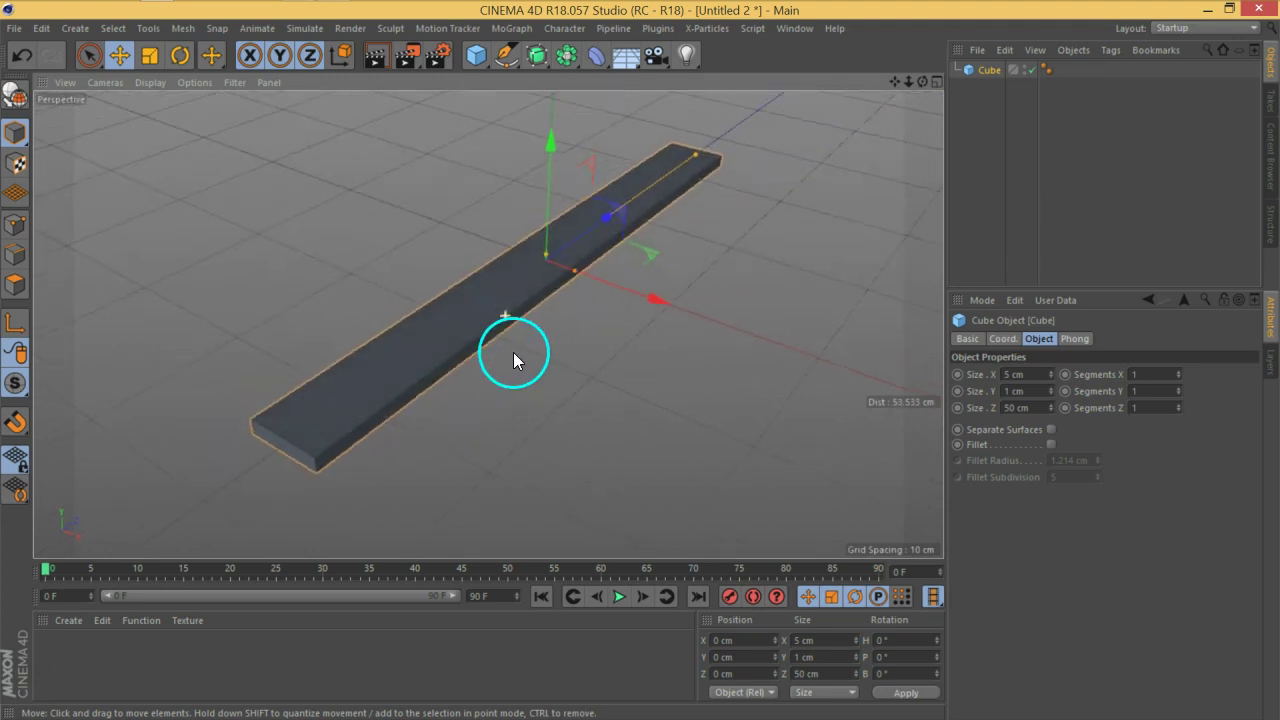
middle_click_drag(648, 370, 641, 395, "alt")
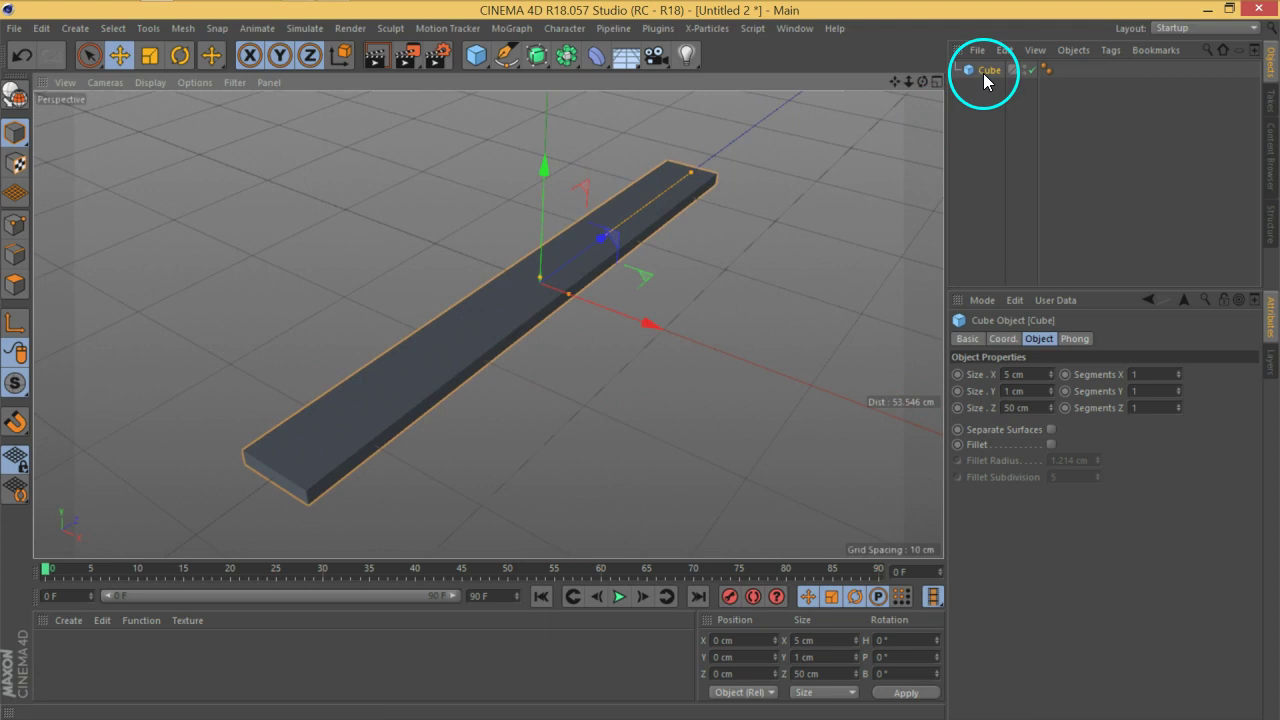
double_click(985, 72)
double_click(985, 73)
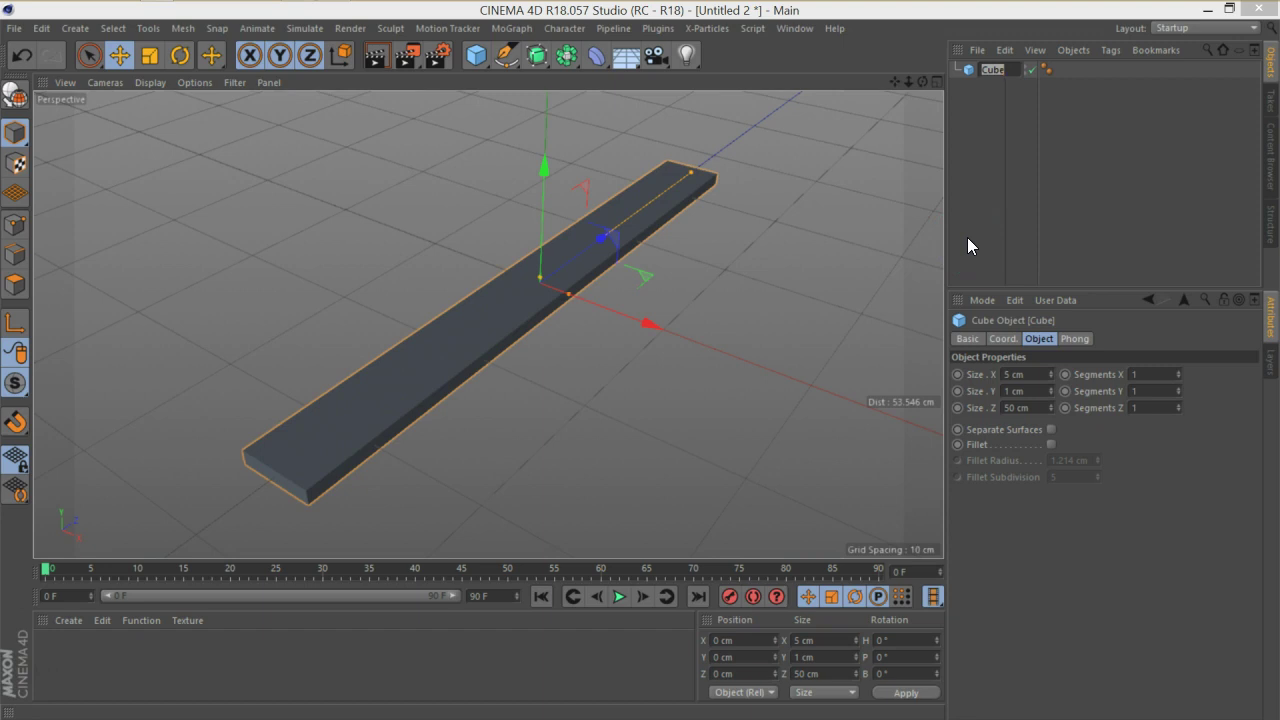
type("table")
type("_")
type("Wood")
key("Return")
left_click(18, 98)
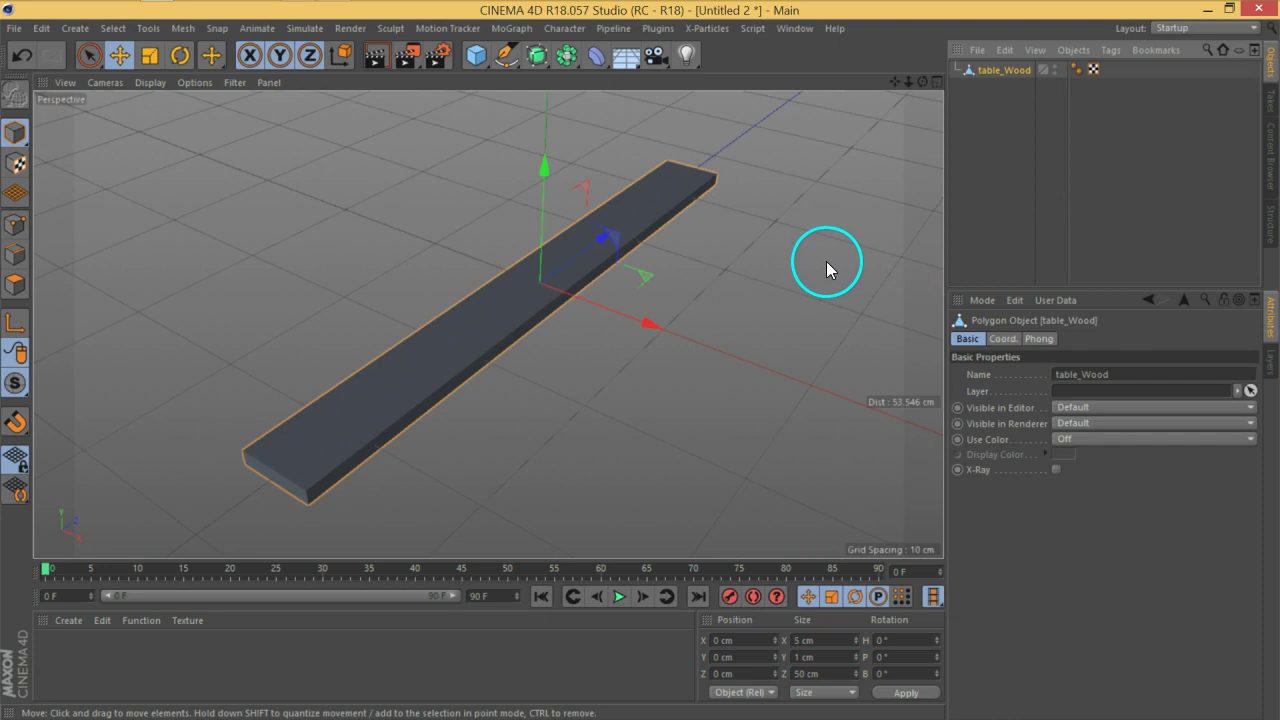
Add a MoGraph Cloner and make table_Wood its child.
left_click_drag(591, 380, 592, 326, "alt")
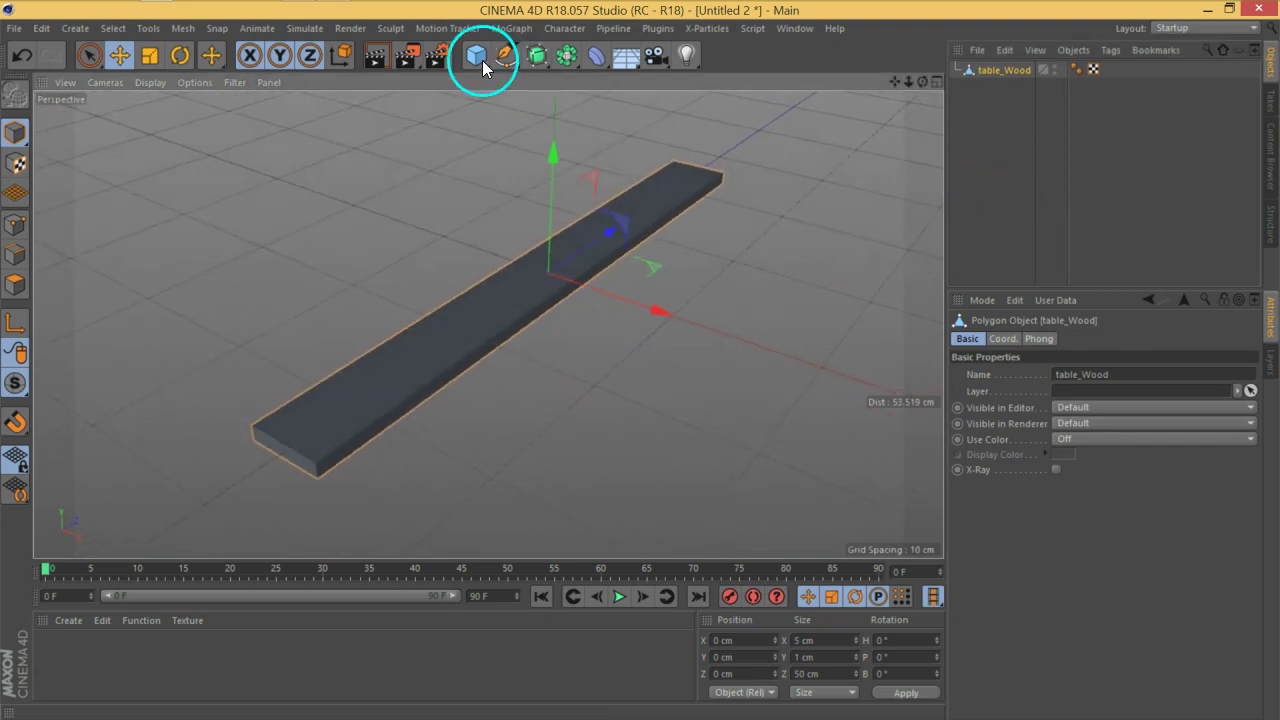
left_click(514, 29)
left_click(542, 209)
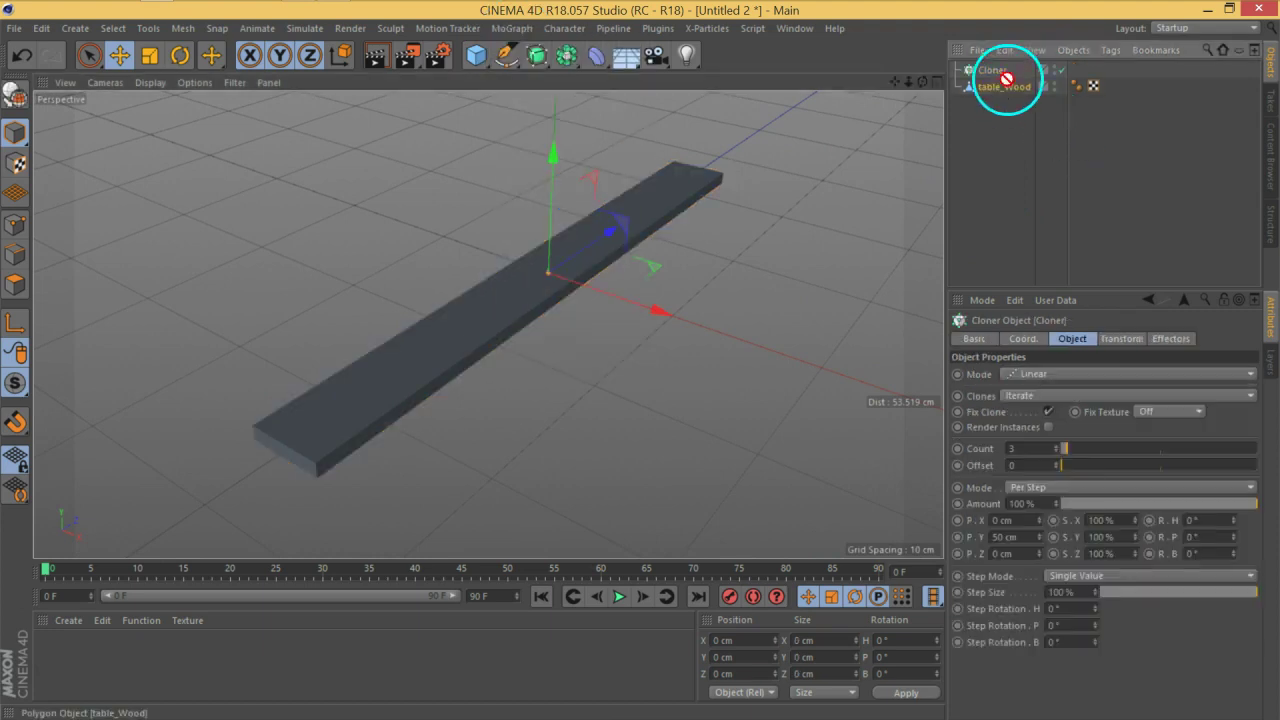
left_click(1007, 87)
left_click(991, 71)
left_click(1003, 87)
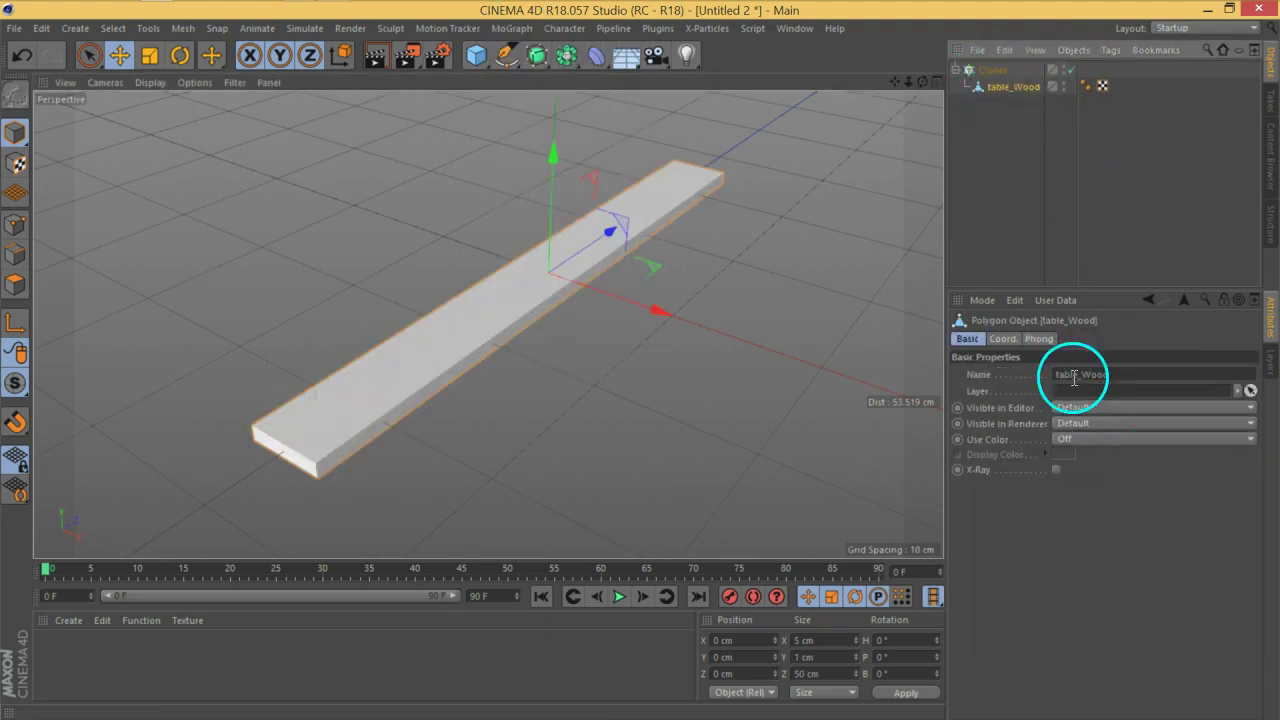
Set the cloner's per-step position offset to 0 cm in Y and 5.5 cm in X.
left_click(990, 70)
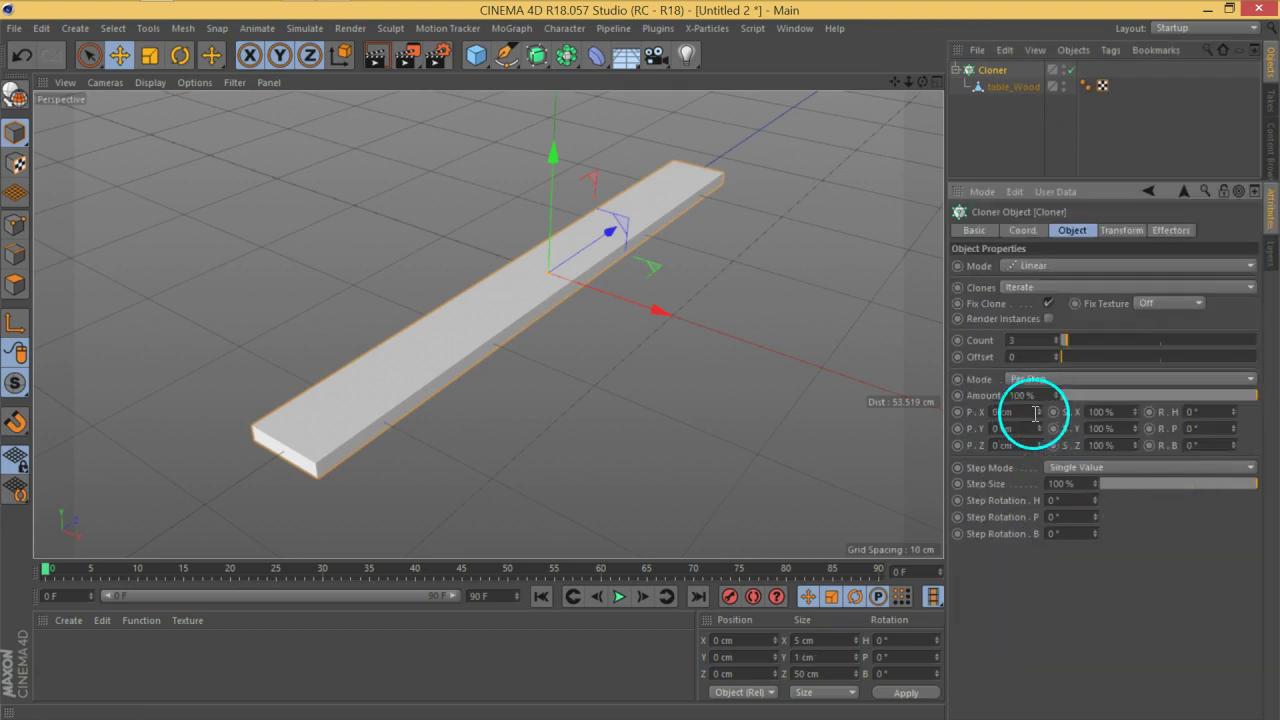
left_click_drag(1047, 413, 1033, 403)
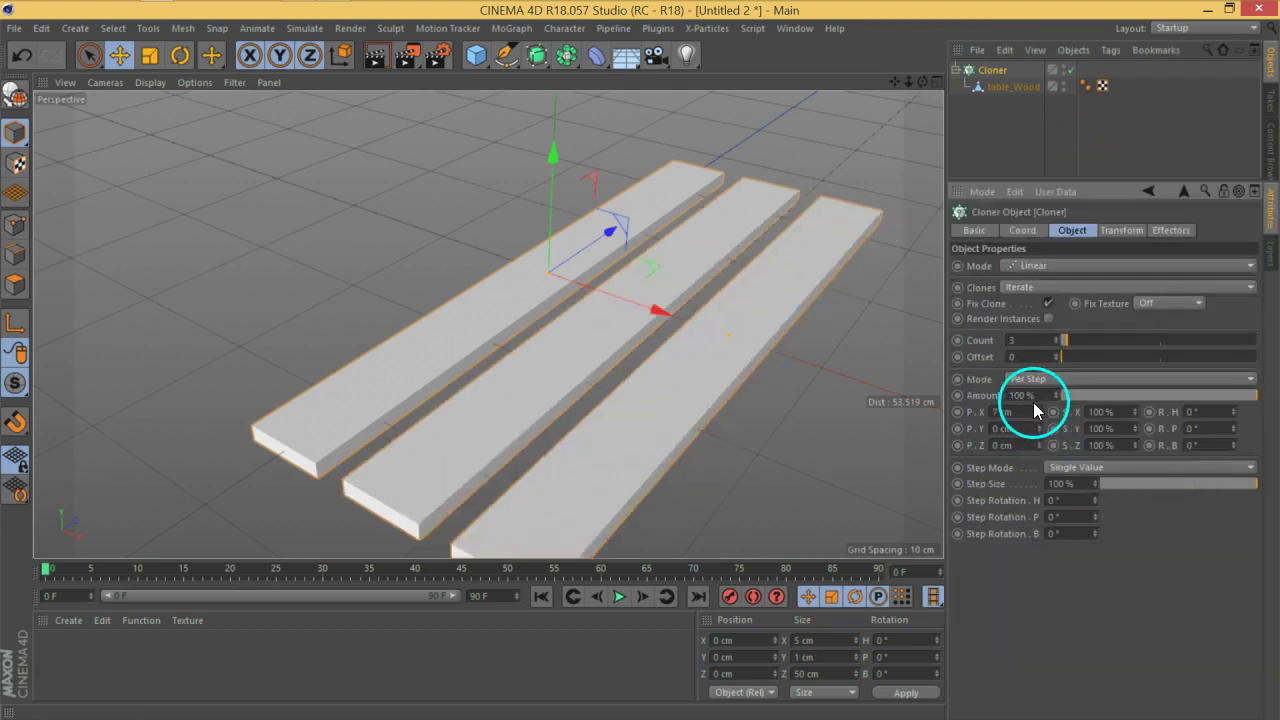
left_click_drag(685, 425, 600, 350, "alt")
scroll(620, 311, "up", 4)
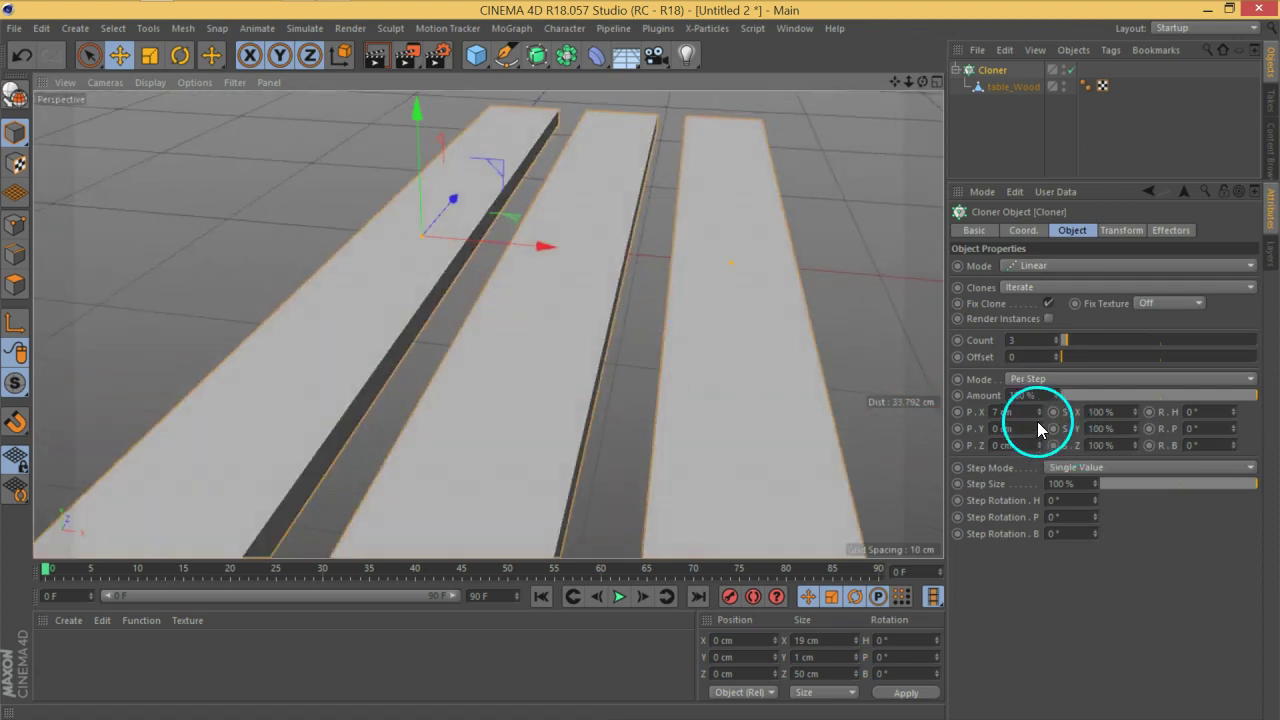
left_click(1039, 415)
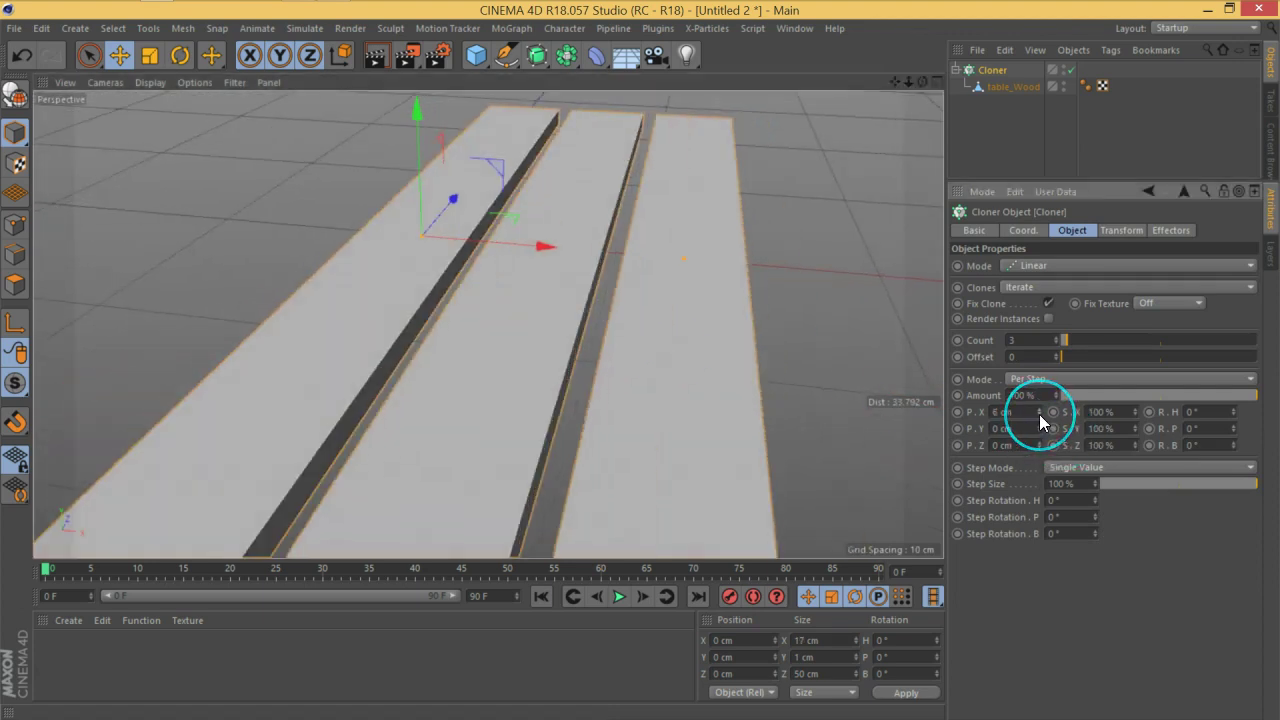
left_click(1039, 415)
left_click(1028, 405)
type("5.5")
key("Return")
Tighten the clones' X spacing, trying 5.2 cm and settling on 5.1 cm.
left_click(972, 405)
left_click(1013, 412)
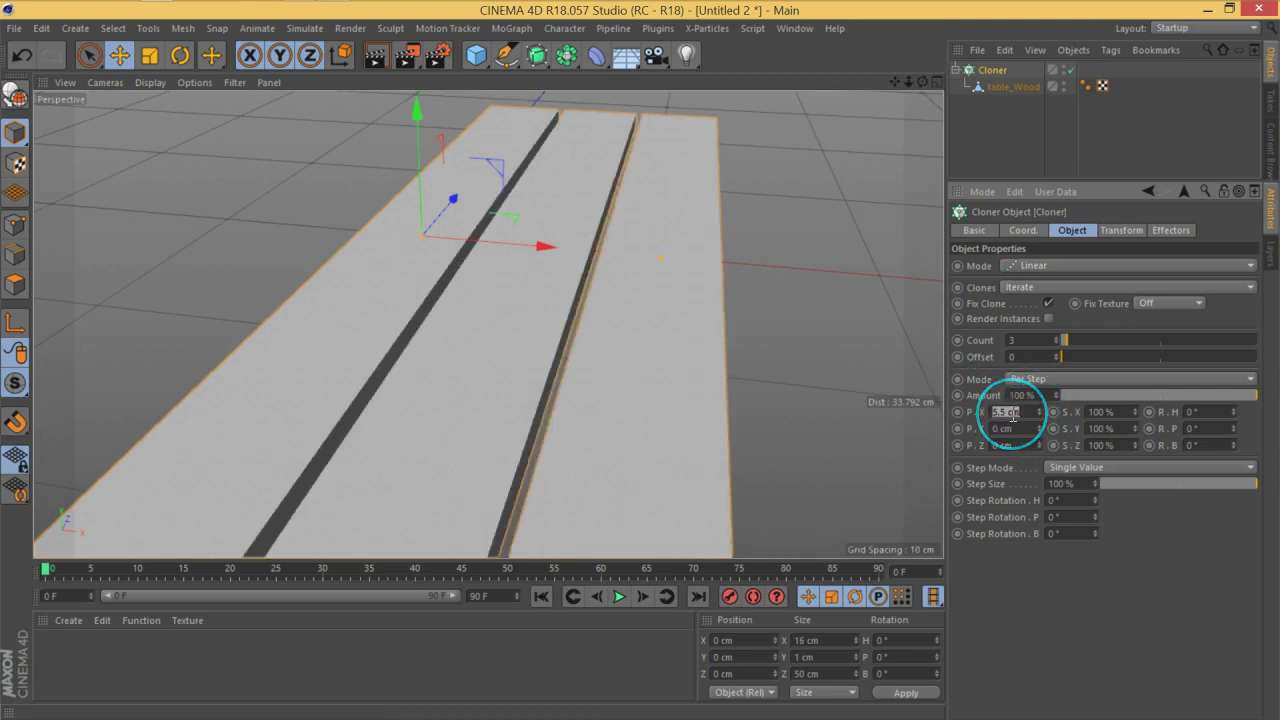
type("5.2")
key("Return")
mouse_move(500, 400)
left_mouse_down("alt")
mouse_move(546, 323)
mouse_move(583, 385)
mouse_move(563, 349)
mouse_move(617, 297)
mouse_move(612, 318)
left_mouse_up("alt")
double_click(1021, 416)
type("5.11")
key("Return")
Increase the cloner's count to 10 planks.
left_click(1137, 414)
mouse_move(555, 330)
left_mouse_down("alt")
mouse_move(502, 416)
mouse_move(571, 440)
mouse_move(605, 288)
mouse_move(627, 319)
mouse_move(594, 308)
left_mouse_up("alt")
scroll(594, 316, "down", 3)
left_click_drag(1058, 345, 1075, 341)
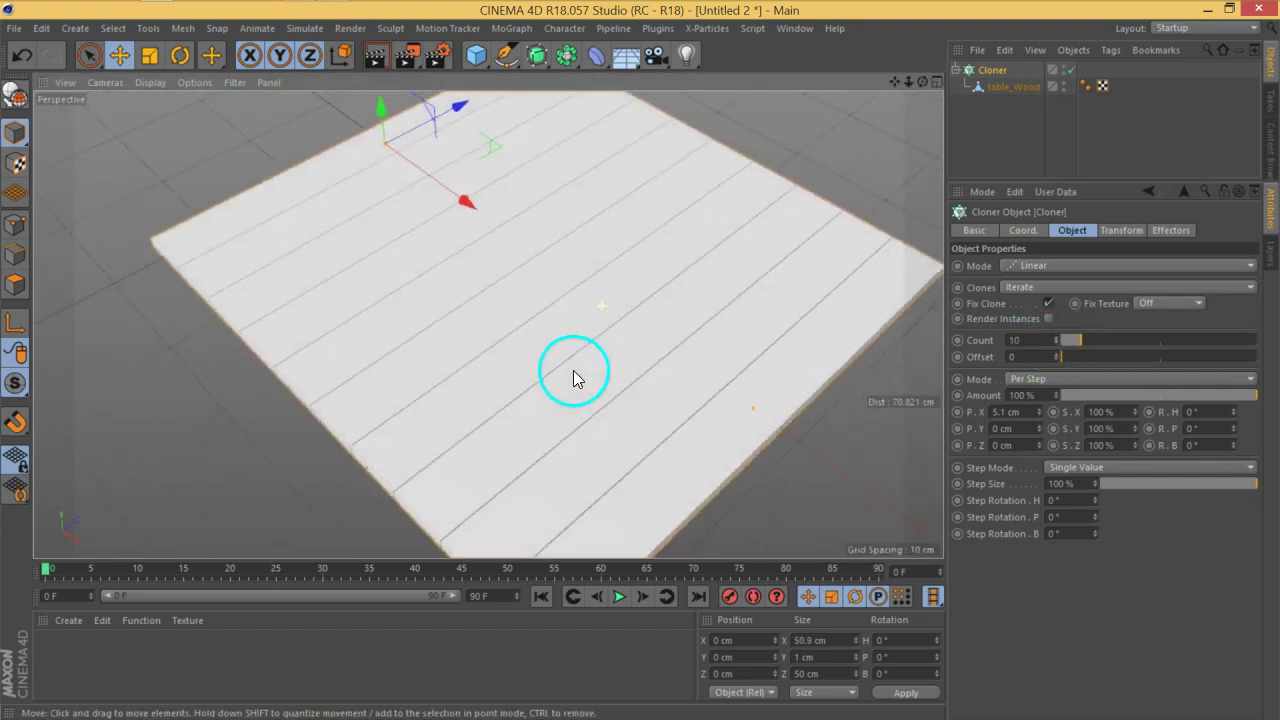
Collapse the cloner's hierarchy and rename the cloner table_base.
left_click(957, 70)
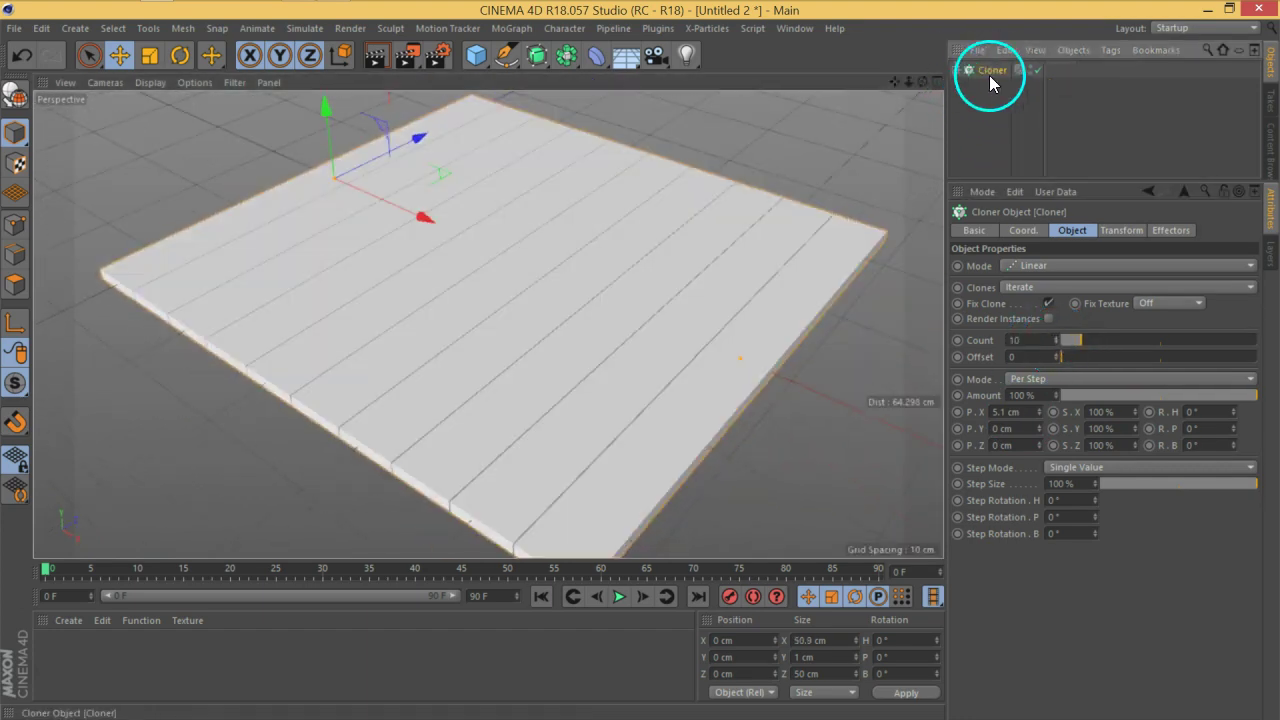
left_click_drag(476, 57, 553, 345)
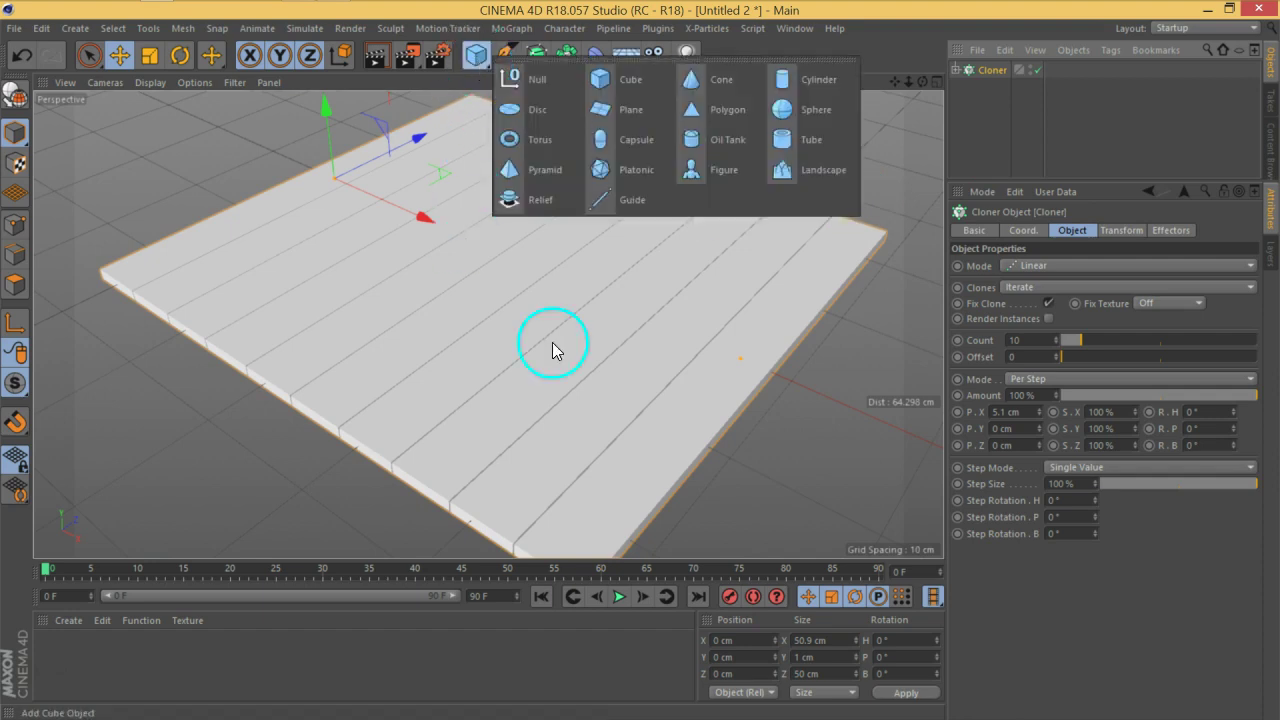
double_click(996, 70)
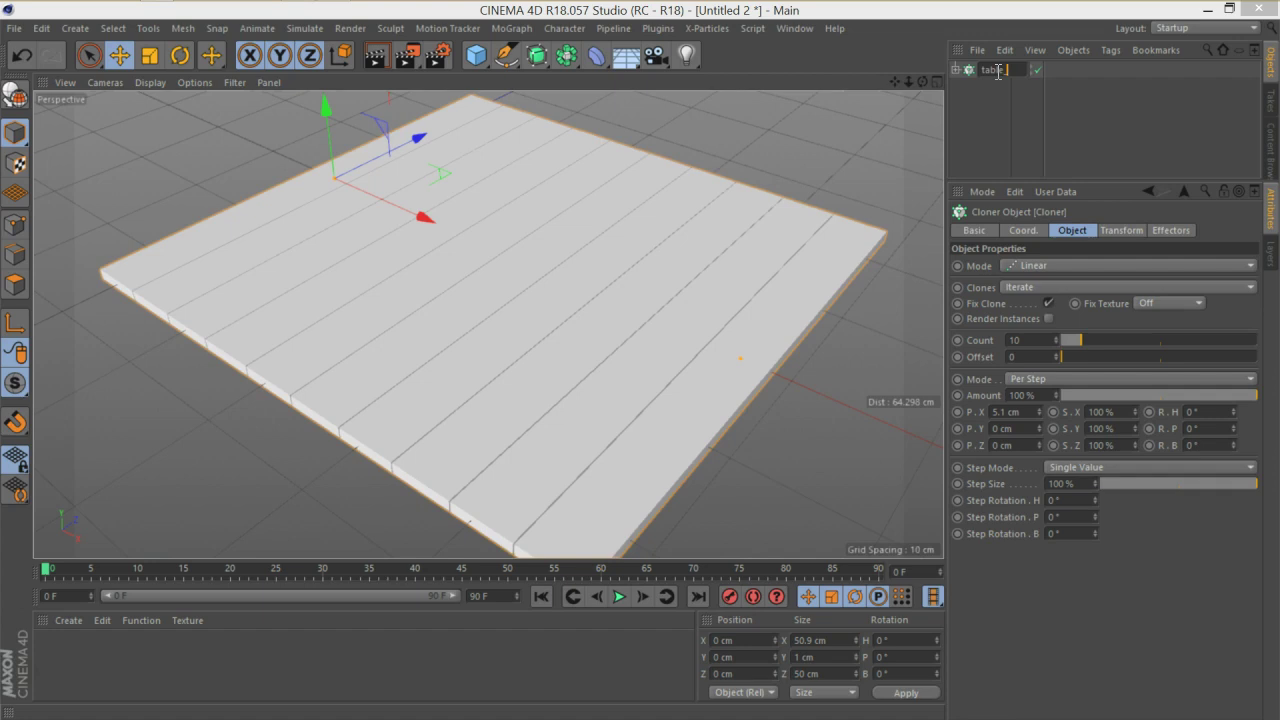
left_click(1028, 78)
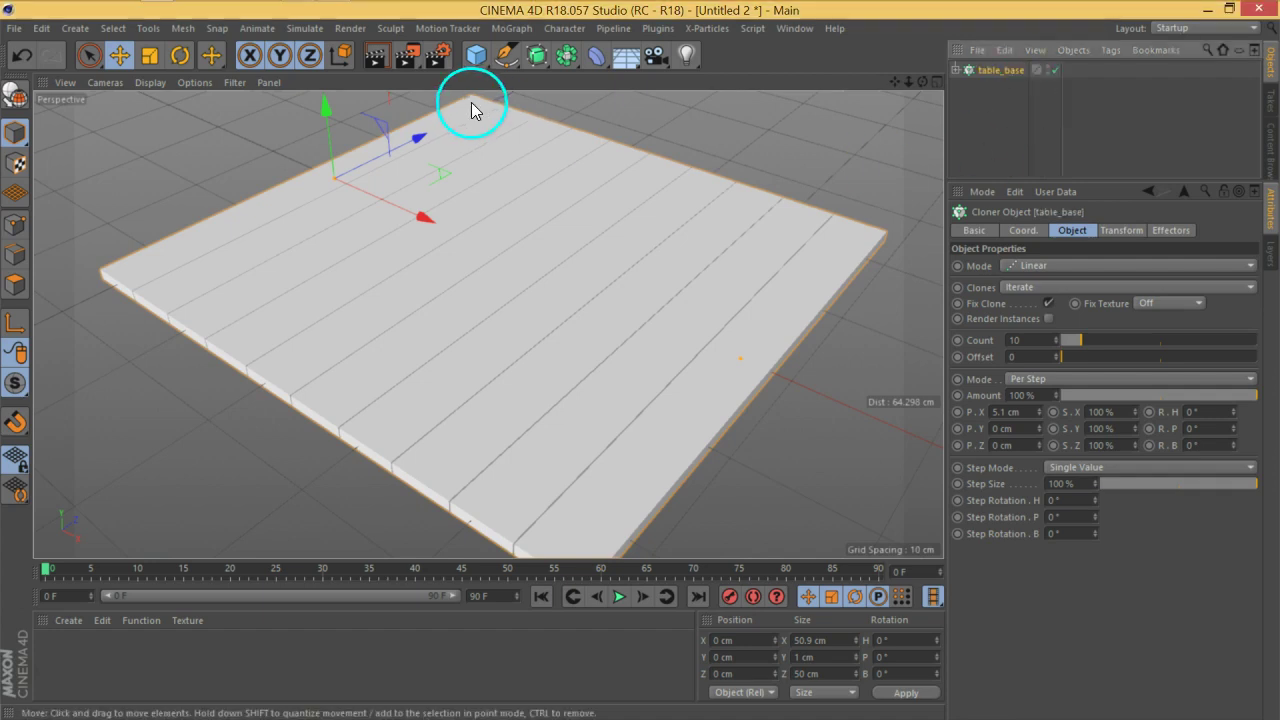
Add a cylinder and, in the Top view, centre it over the planks with a radius of about 23.9 cm.
left_click_drag(478, 66, 836, 79)
key("t")
left_click_drag(712, 300, 433, 404)
left_click_drag(606, 277, 609, 262)
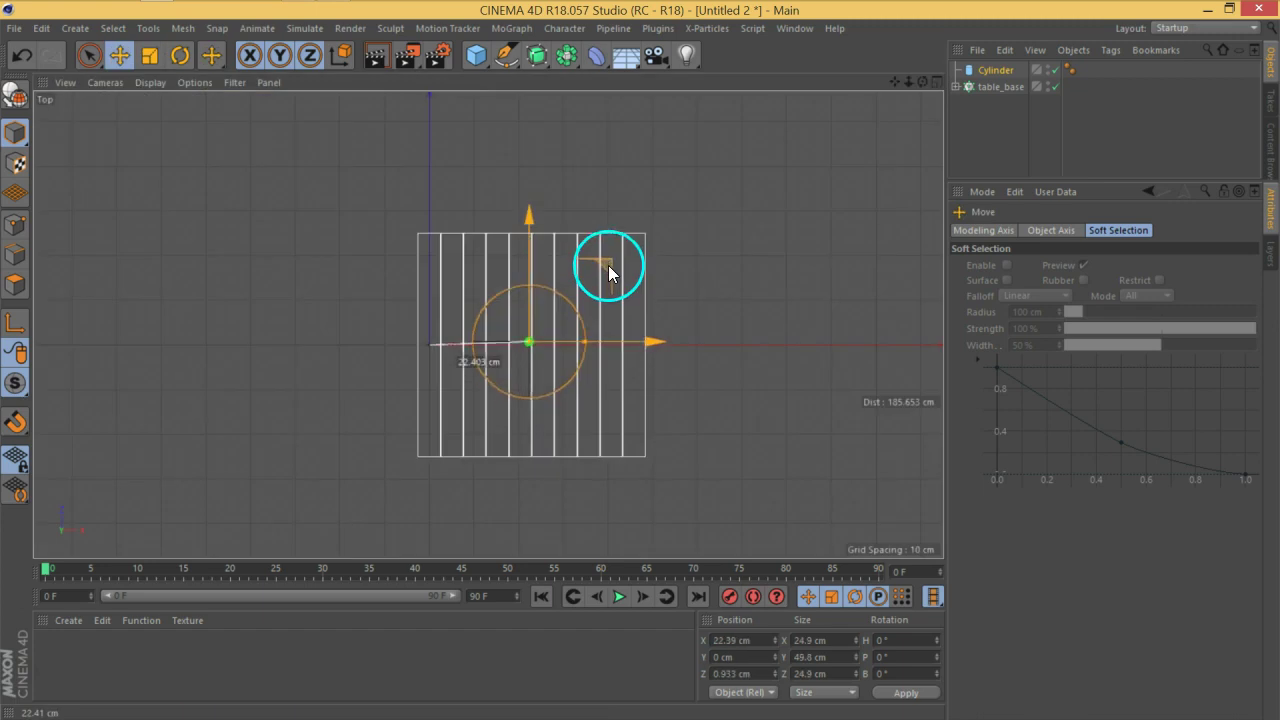
left_click_drag(587, 339, 633, 360)
scroll(621, 364, "up", 3)
scroll(540, 372, "down", 3)
Reduce the cylinder's height to 2.8 cm, checking it against the planks in the Front view.
key("F5")
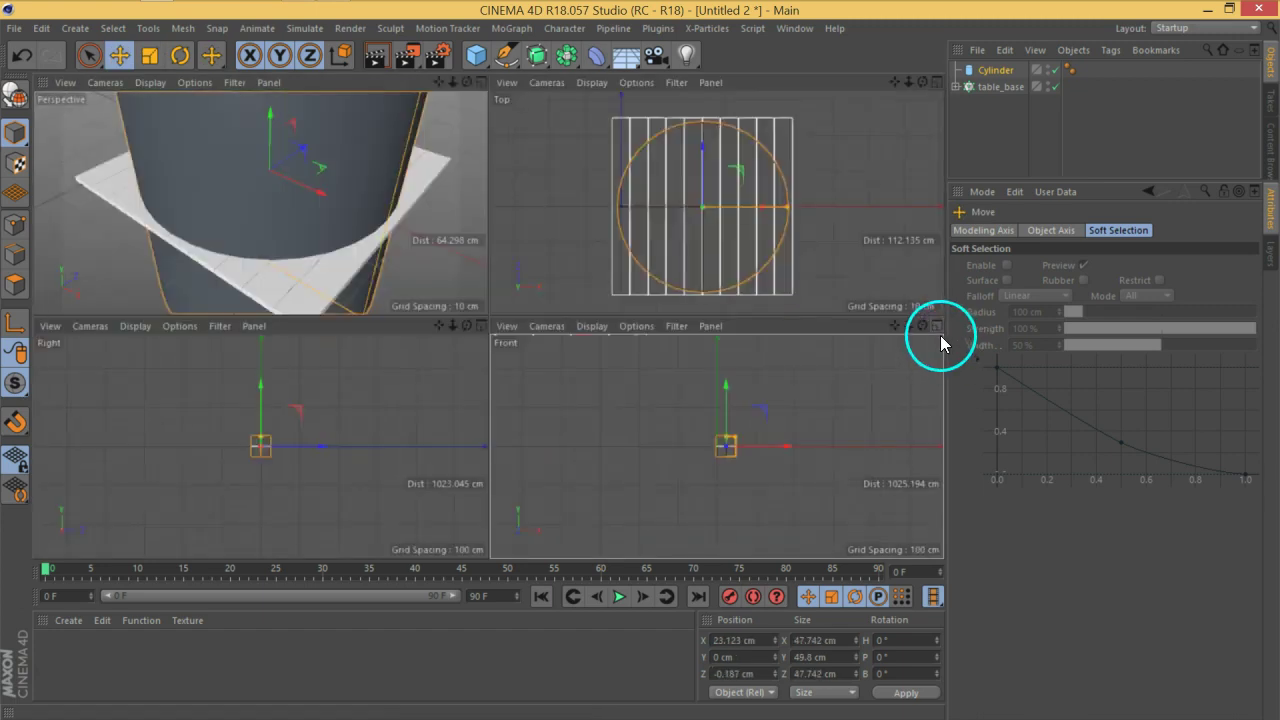
left_click(936, 326)
scroll(506, 327, "up", 8)
left_click(996, 70)
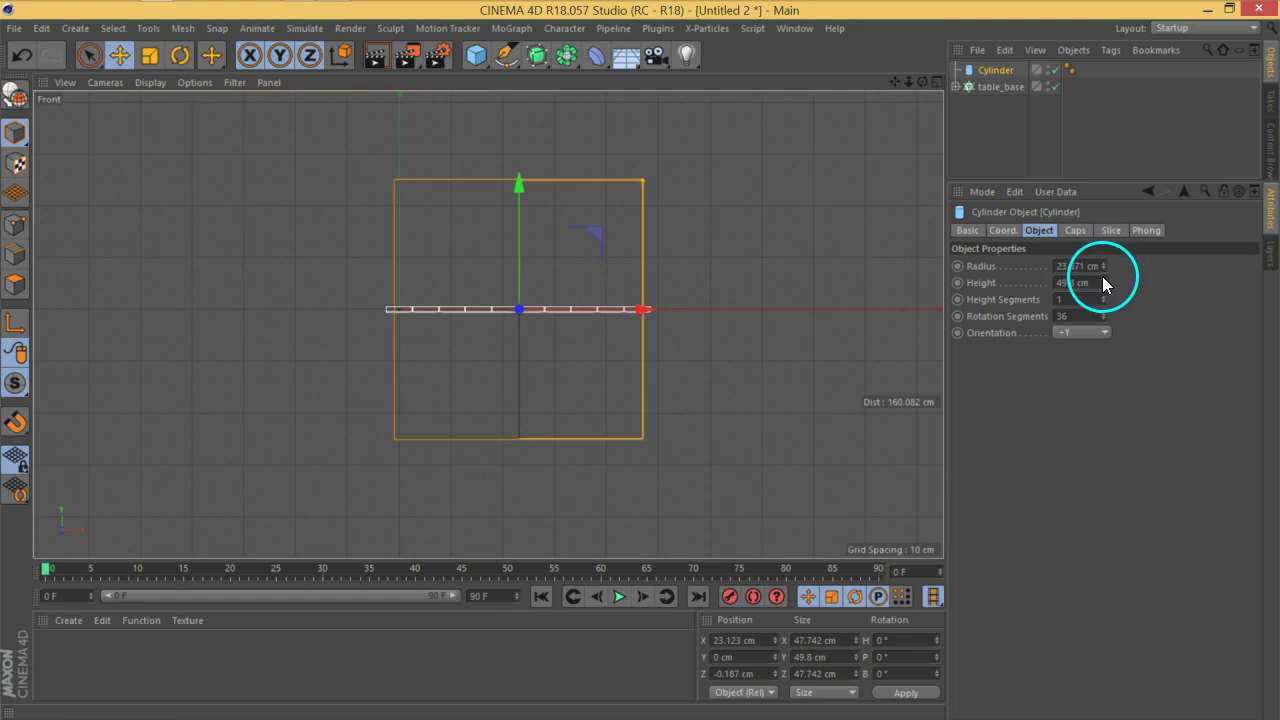
left_click_drag(1104, 284, 577, 315)
left_click(937, 83)
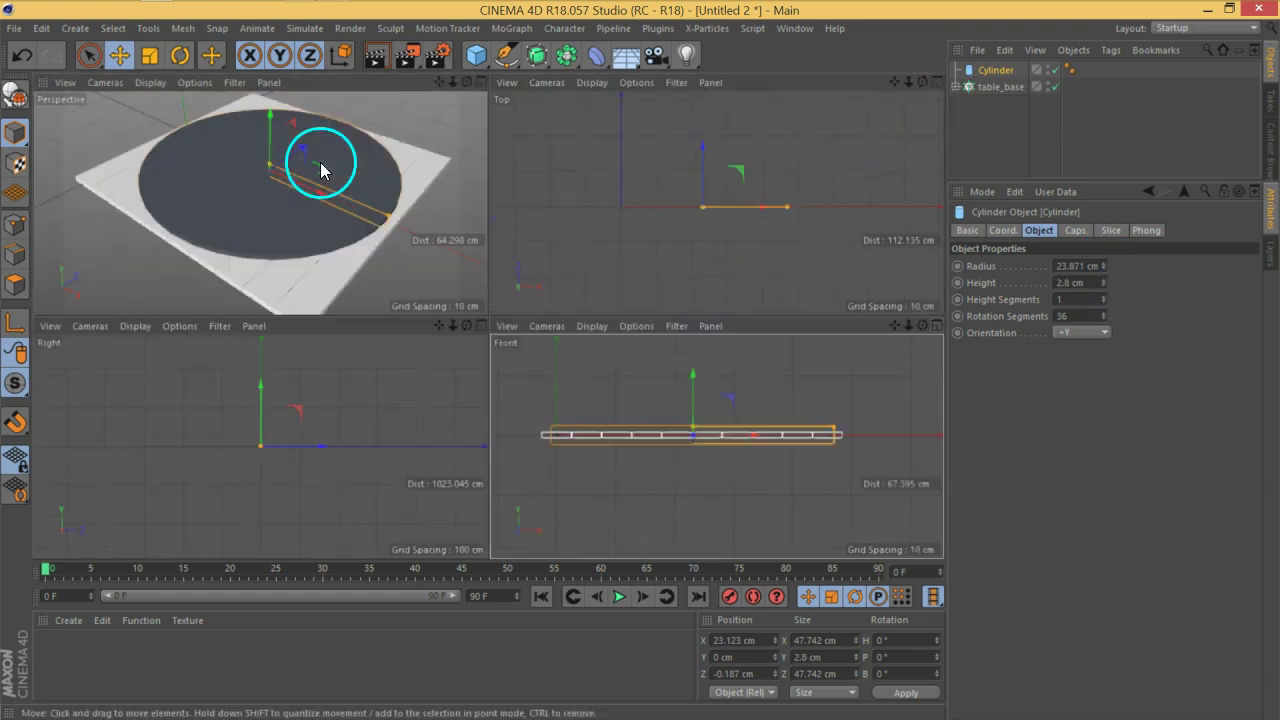
Rename the cylinder table and set its height segments to 4 and its rotation segments to 102.
key("F1")
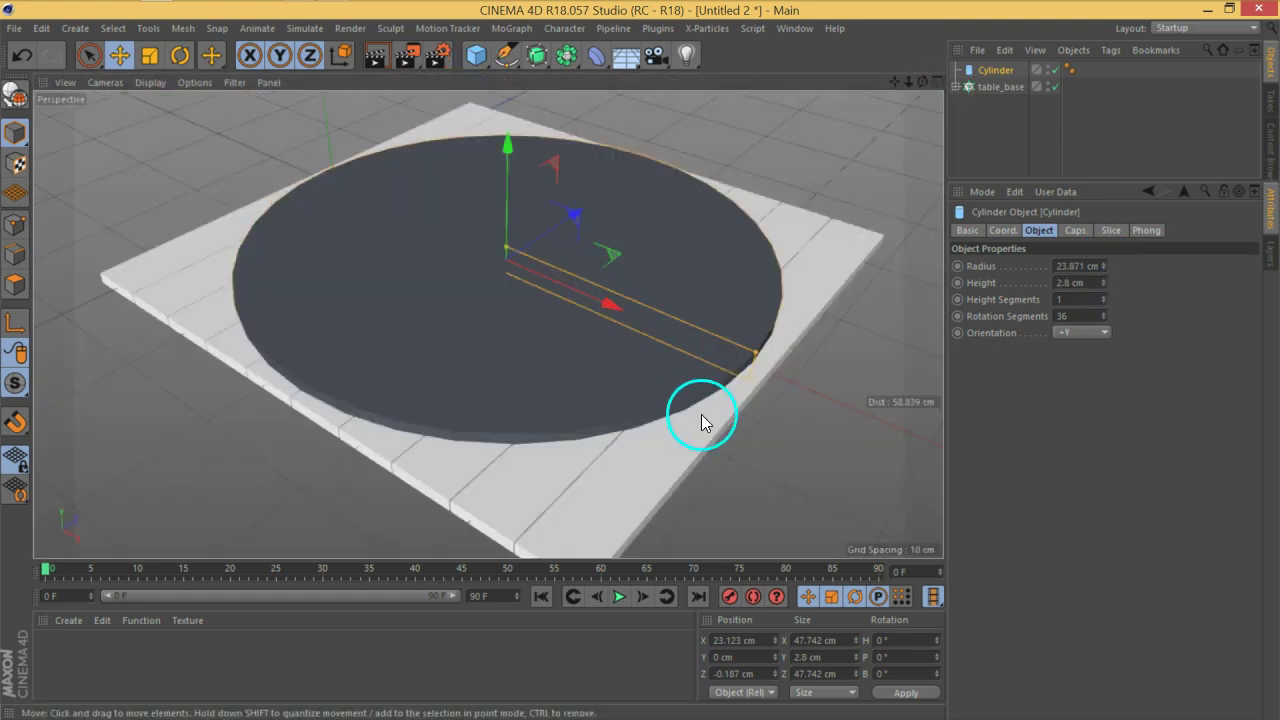
middle_click_drag(747, 398, 730, 388, "alt")
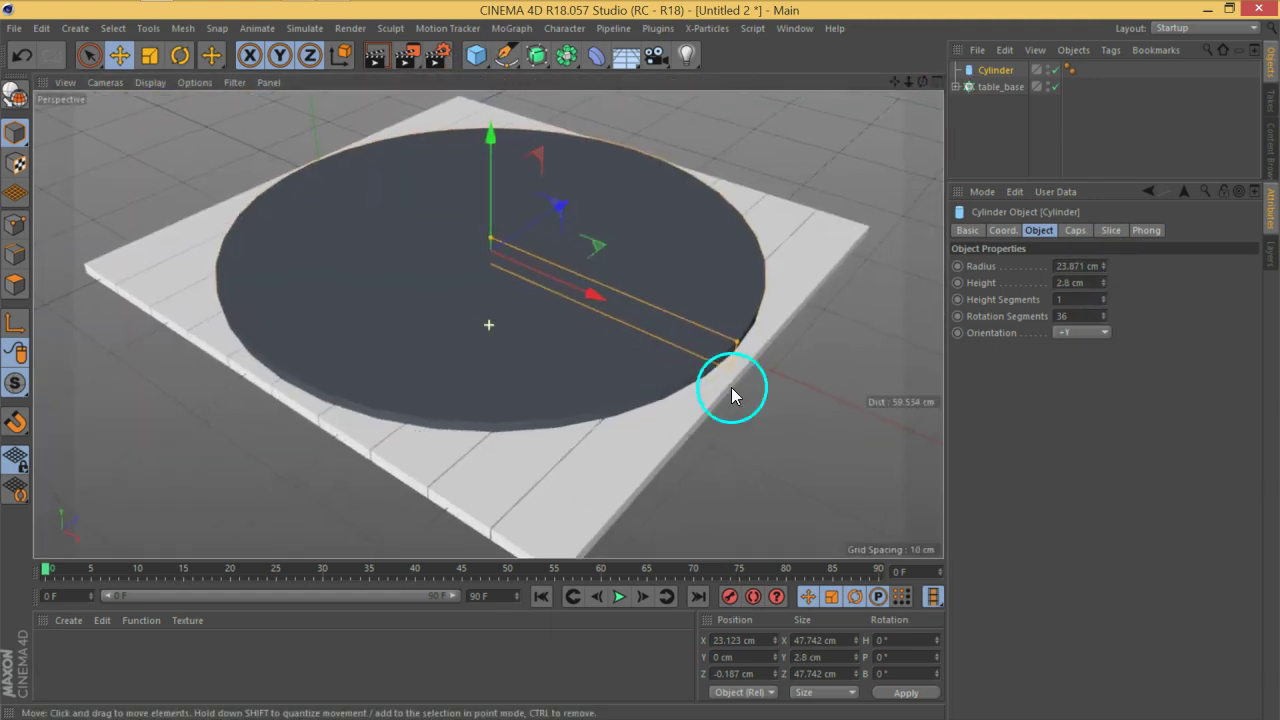
double_click(990, 70)
type("table")
key("Return")
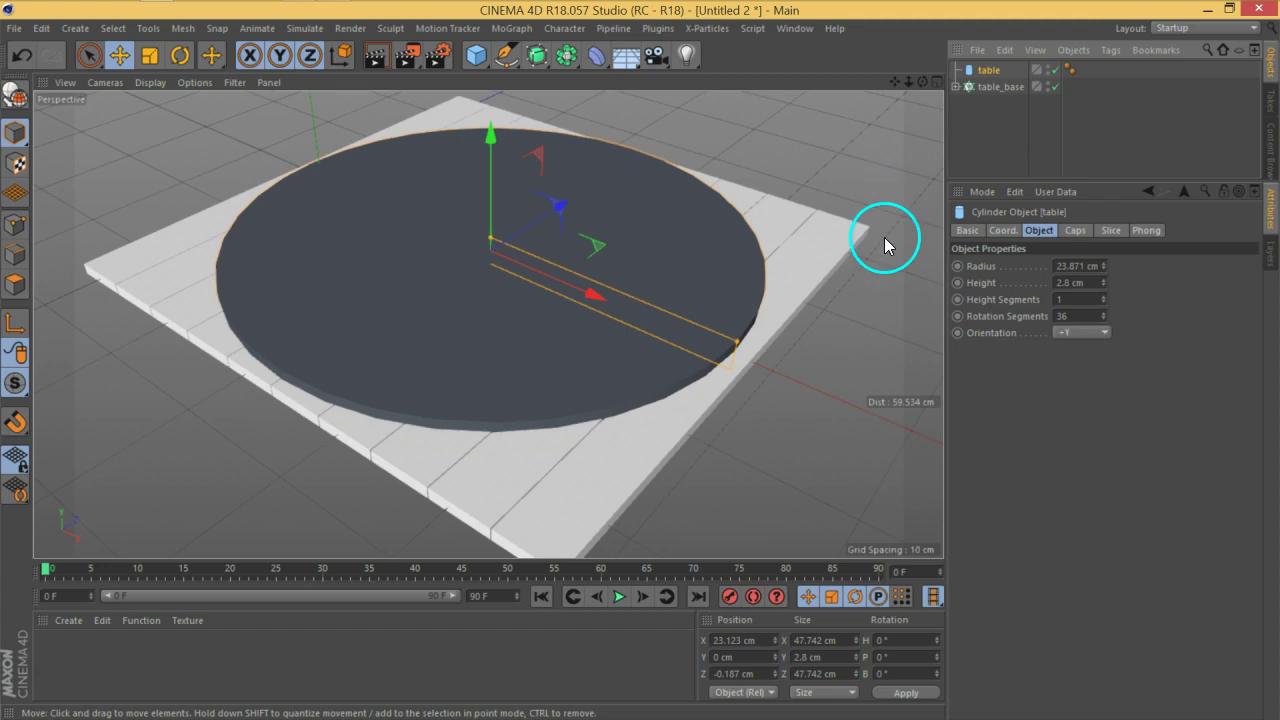
left_click_drag(1104, 314, 1104, 303)
left_click(1104, 318)
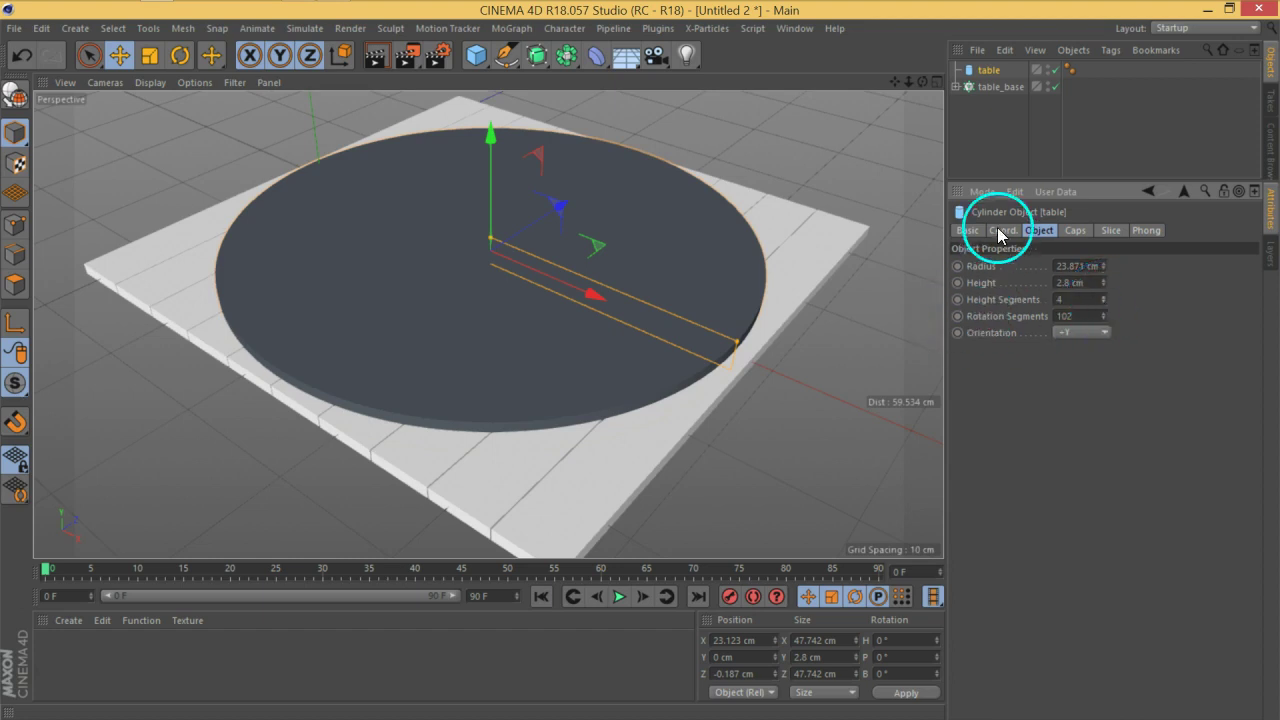
Add a Boole containing table_base followed by table, with its Boolean type set to A intersect B.
left_click_drag(560, 72, 860, 110)
left_click_drag(988, 87, 988, 71)
left_click_drag(995, 104, 990, 76)
left_click(1004, 104)
left_click(990, 72)
left_click(1166, 266)
left_click_drag(751, 399, 585, 357, "alt")
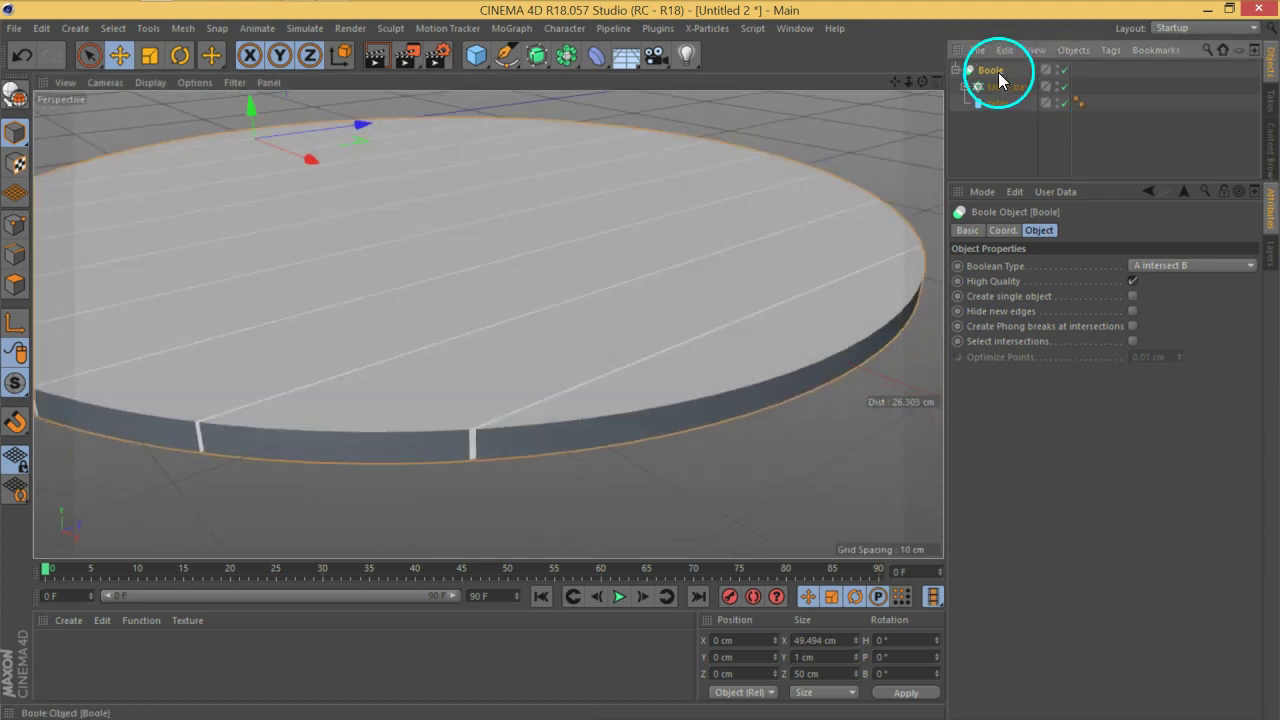
Make the Boole create a single object.
left_click(1023, 298)
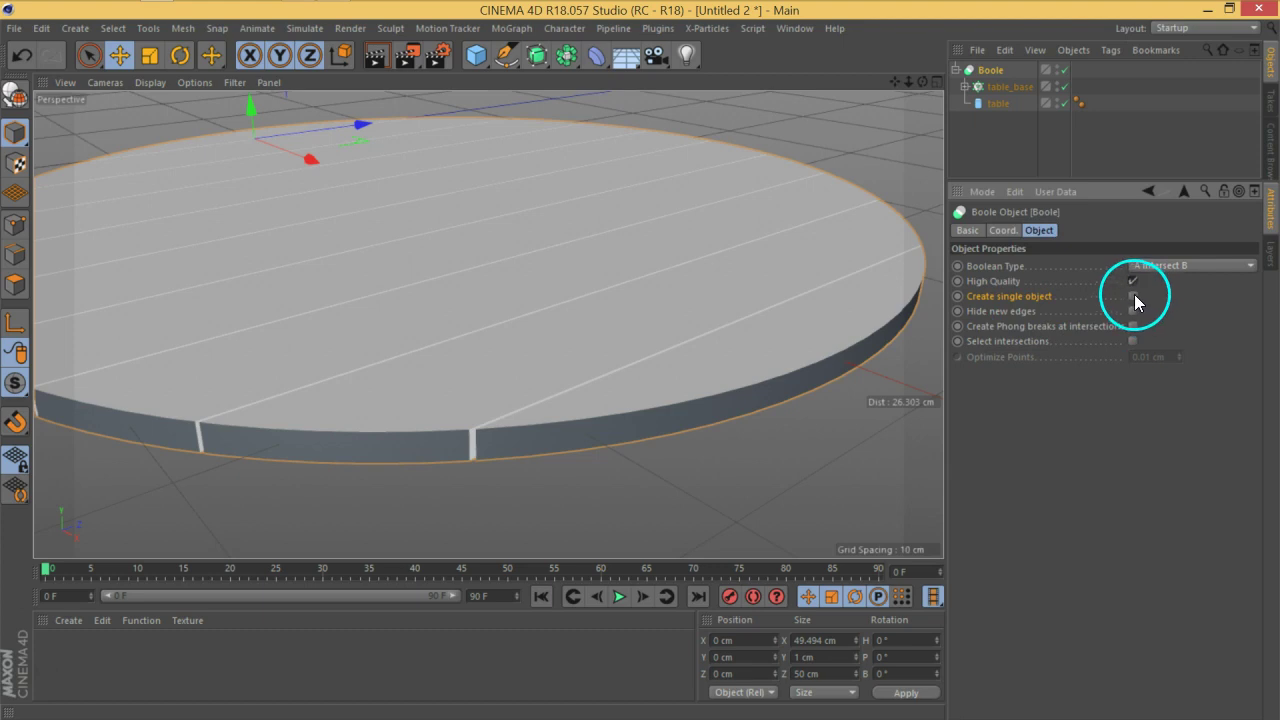
left_click(1133, 296)
scroll(428, 320, "down", 3)
mouse_move(449, 325)
left_mouse_down("alt")
mouse_move(543, 310)
mouse_move(592, 322)
mouse_move(608, 348)
mouse_move(487, 329)
left_mouse_up("alt")
Display the perspective view in Gouraud Shading (Lines) and have the Boole hide new edges.
left_click(149, 84)
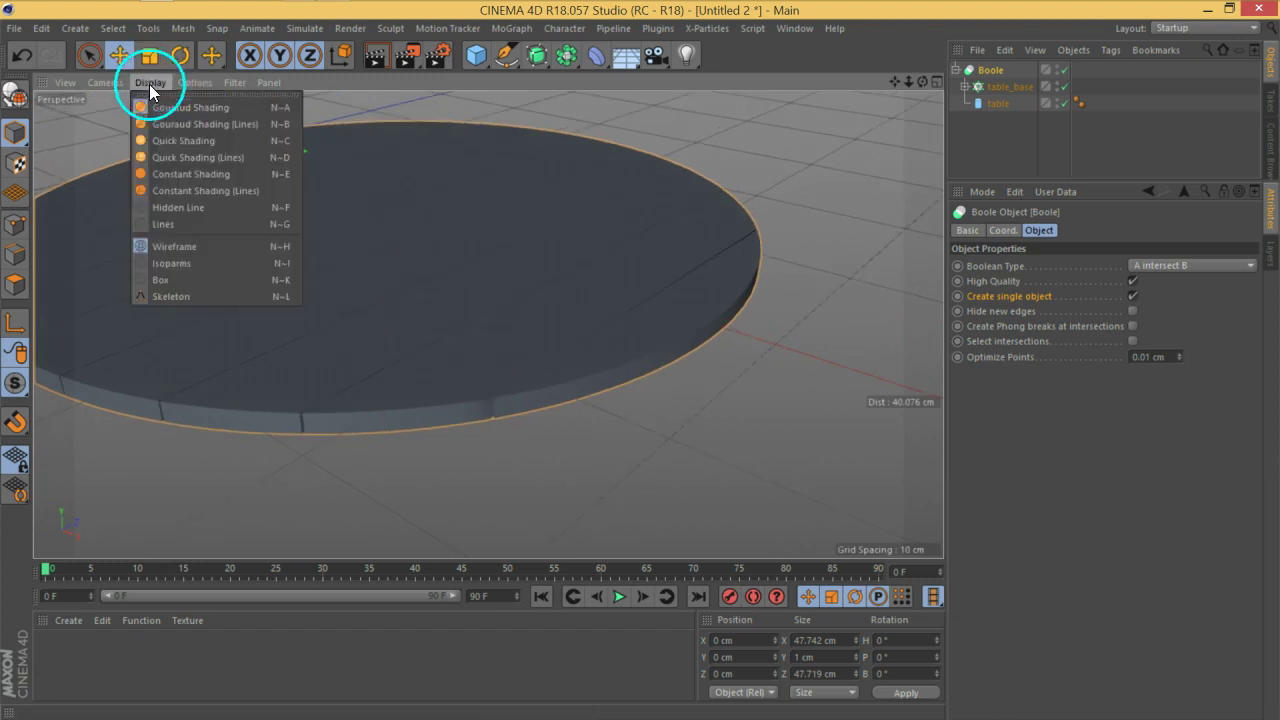
left_click(194, 82)
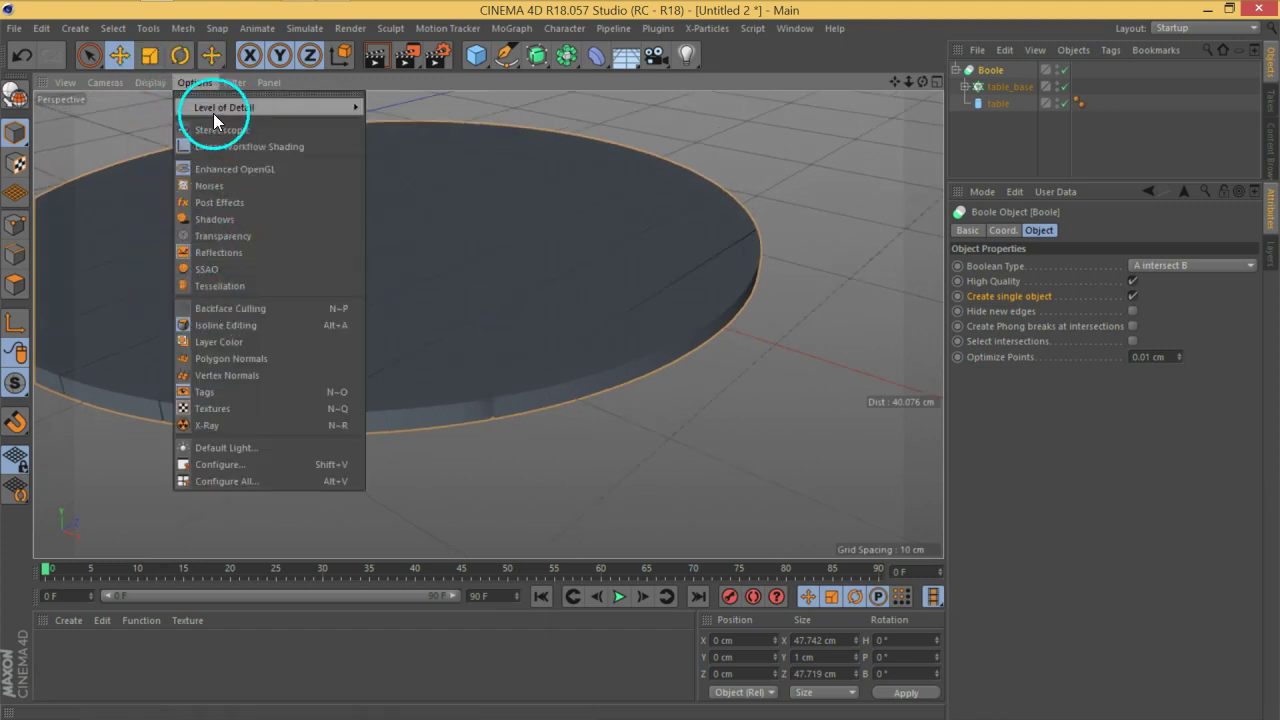
left_click(146, 80)
left_click(170, 124)
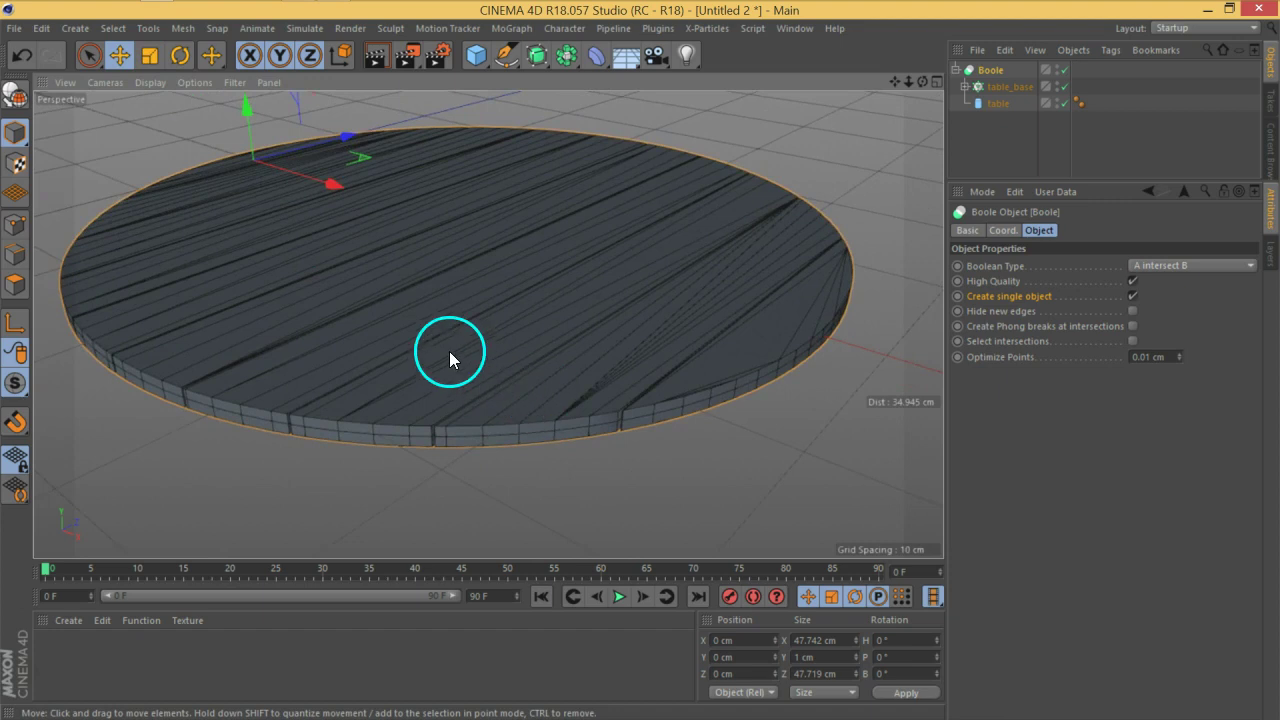
left_click_drag(449, 352, 395, 312, "alt")
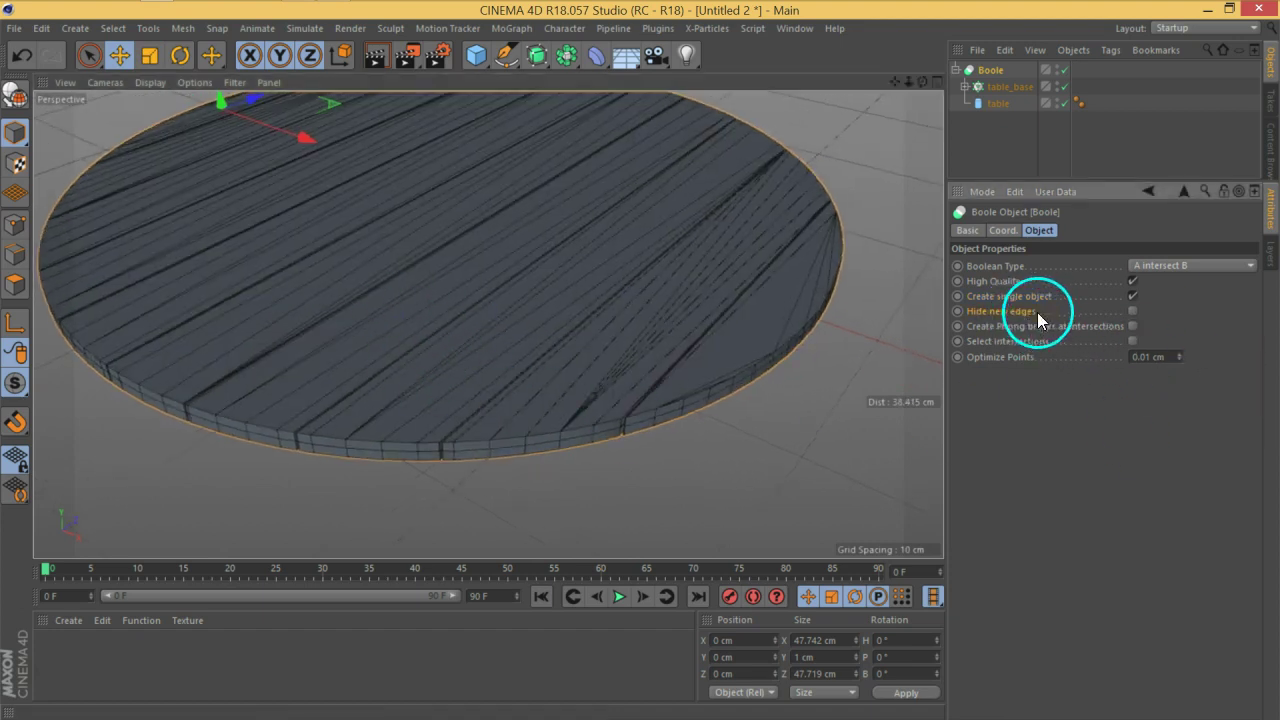
left_click(1133, 311)
left_click_drag(499, 360, 424, 390, "alt")
Set the table cylinder's rotation segments to 114 and its height segments to 2.
left_click(997, 104)
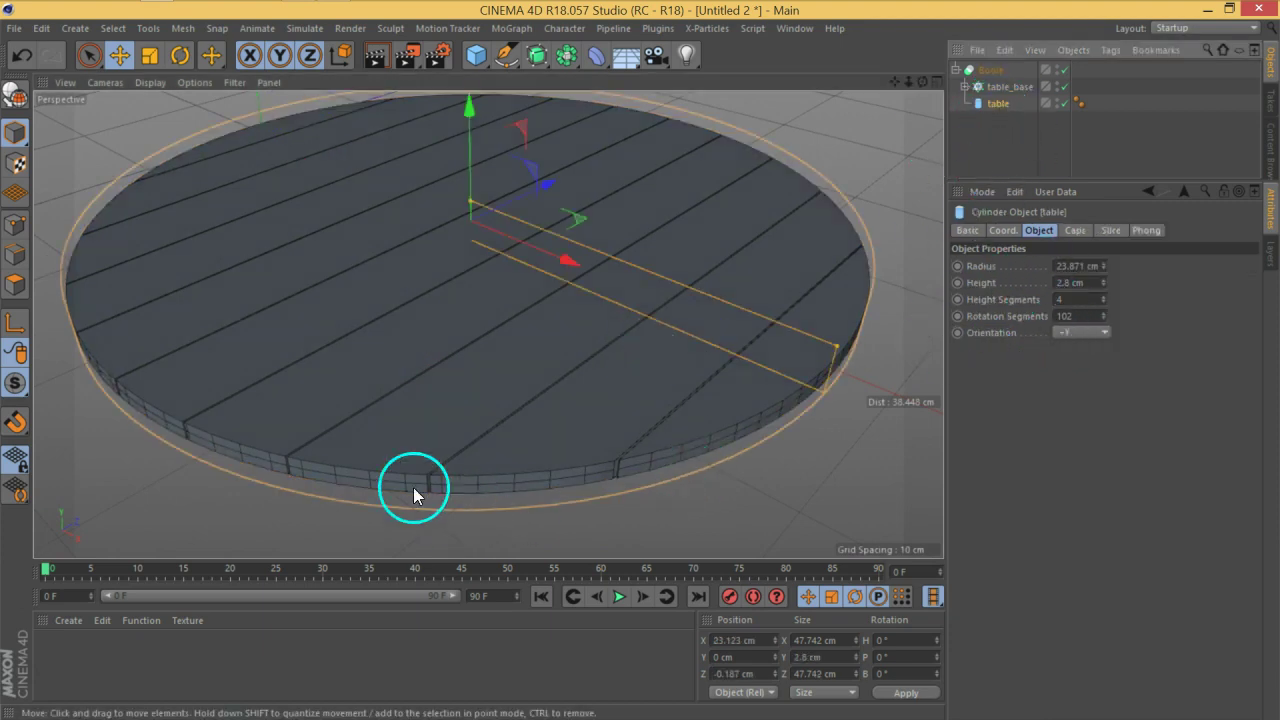
left_click(1105, 311)
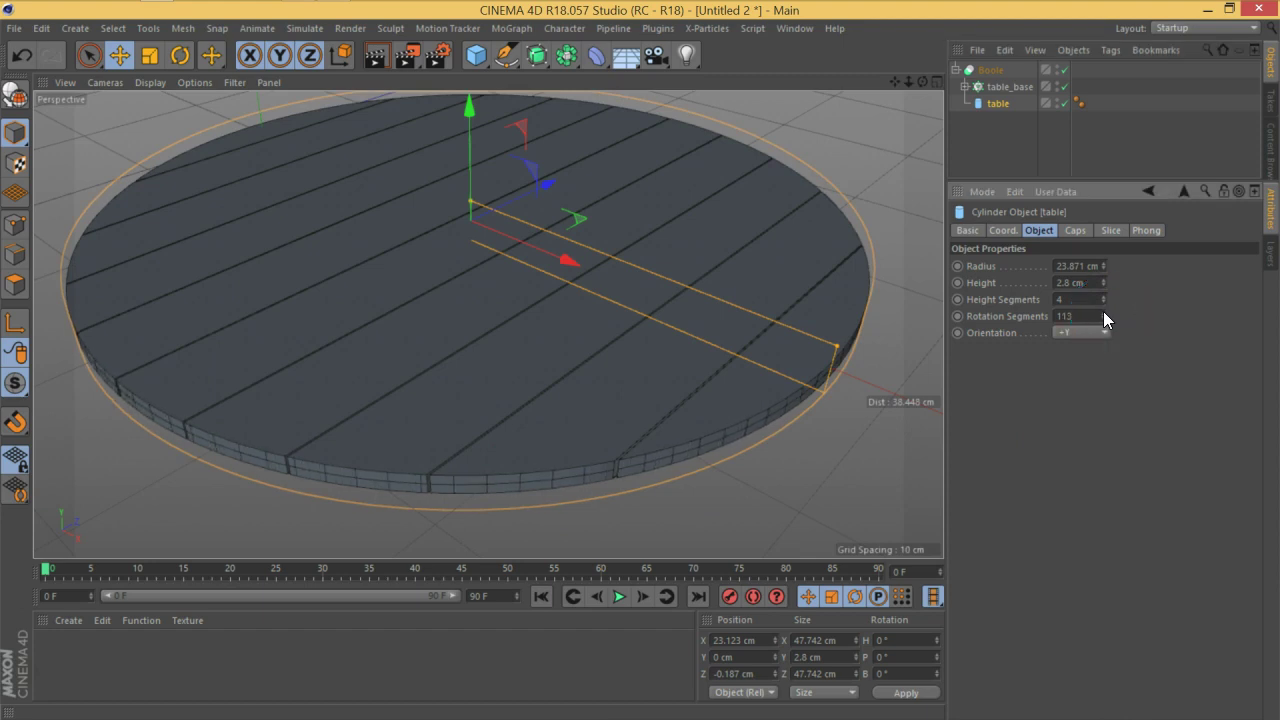
left_click(1104, 297)
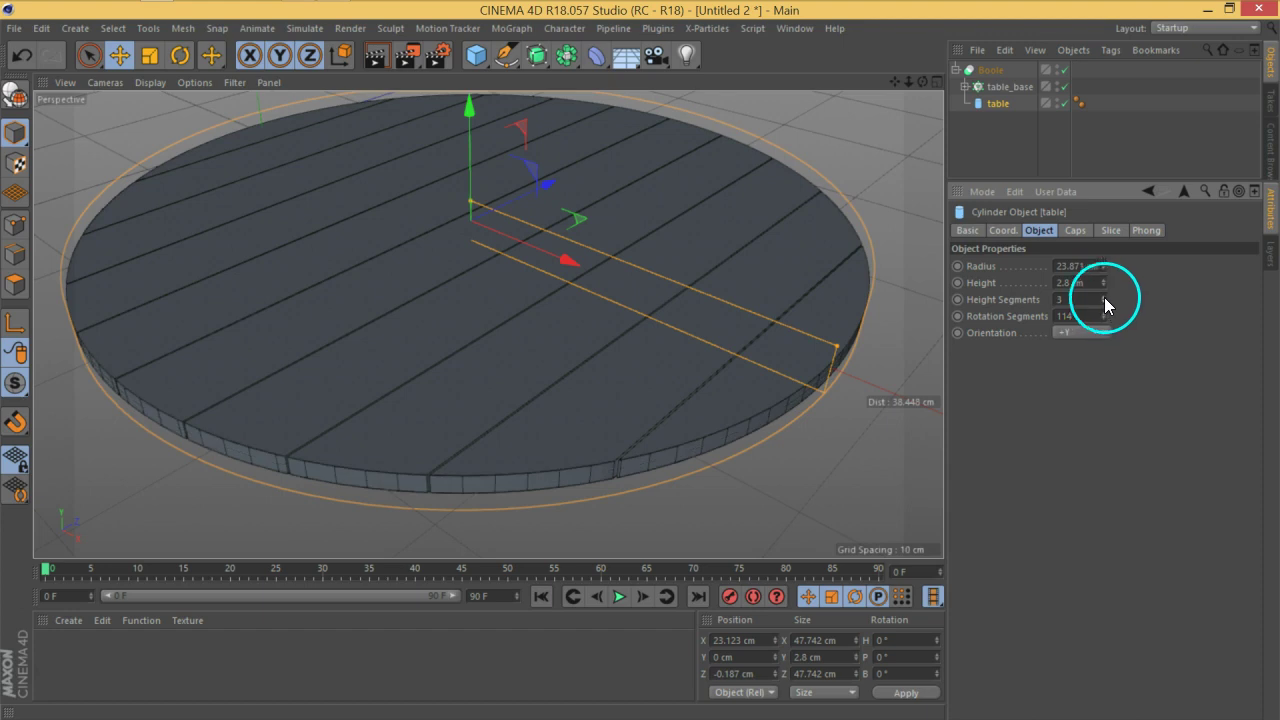
left_click_drag(581, 397, 826, 386, "alt")
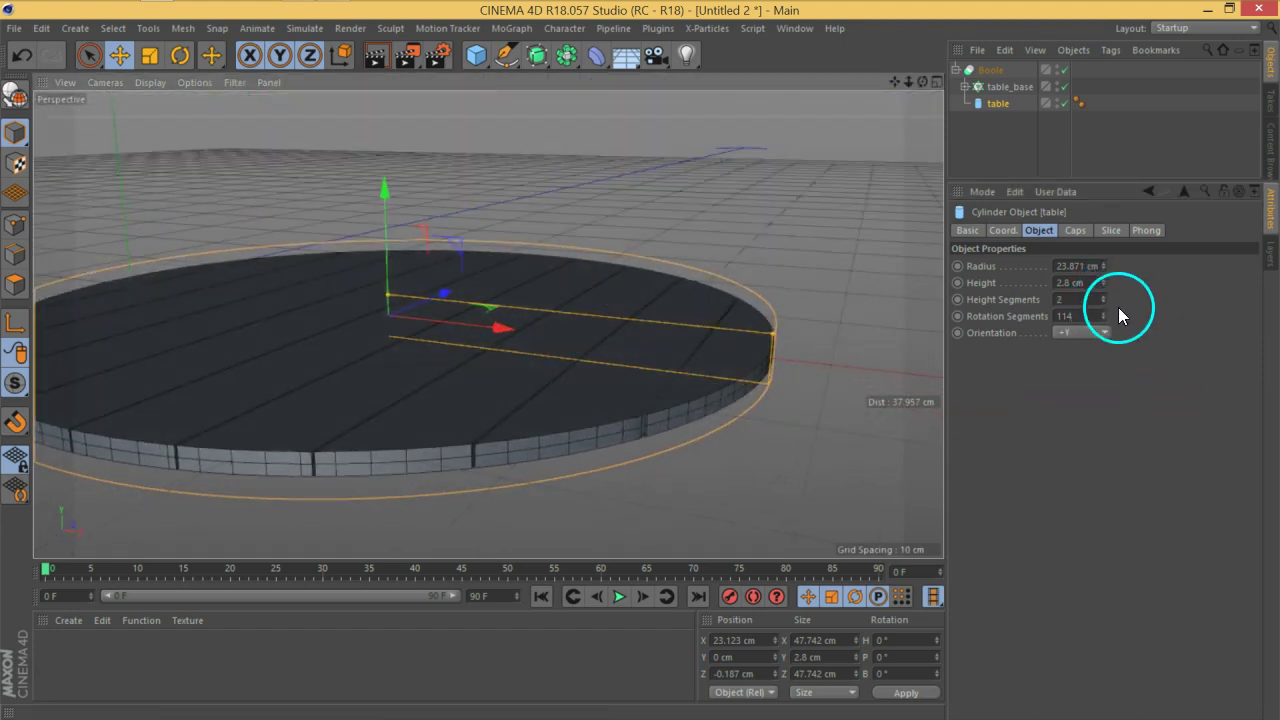
left_click(1103, 301)
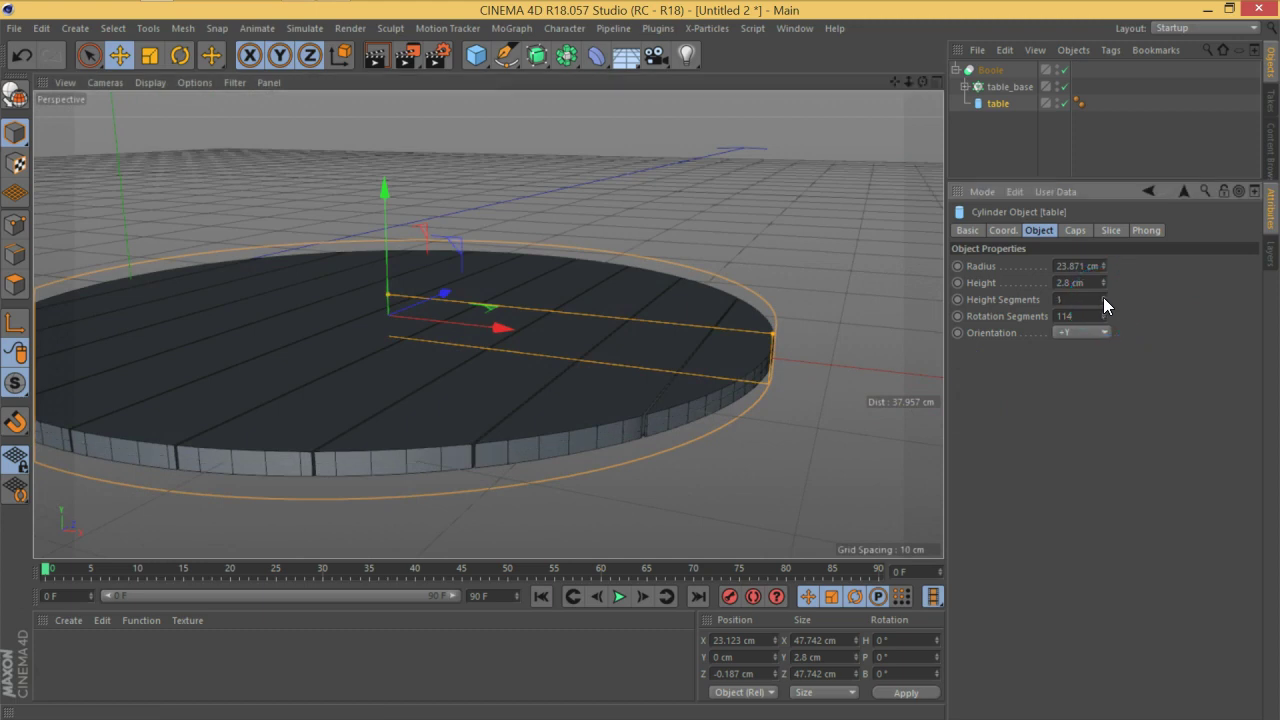
left_click(1103, 292)
left_click_drag(701, 441, 520, 420, "alt")
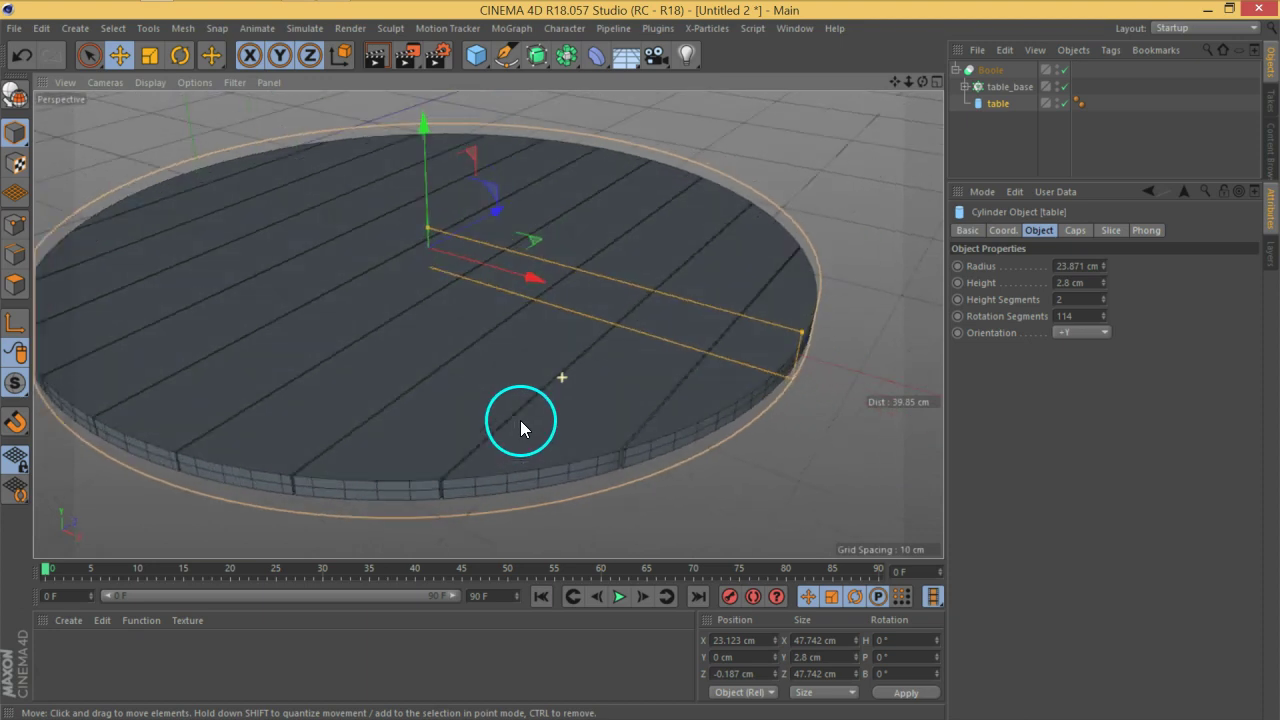
Convert the Boole into an editable polygon object and delete its selection tag.
left_click(991, 71)
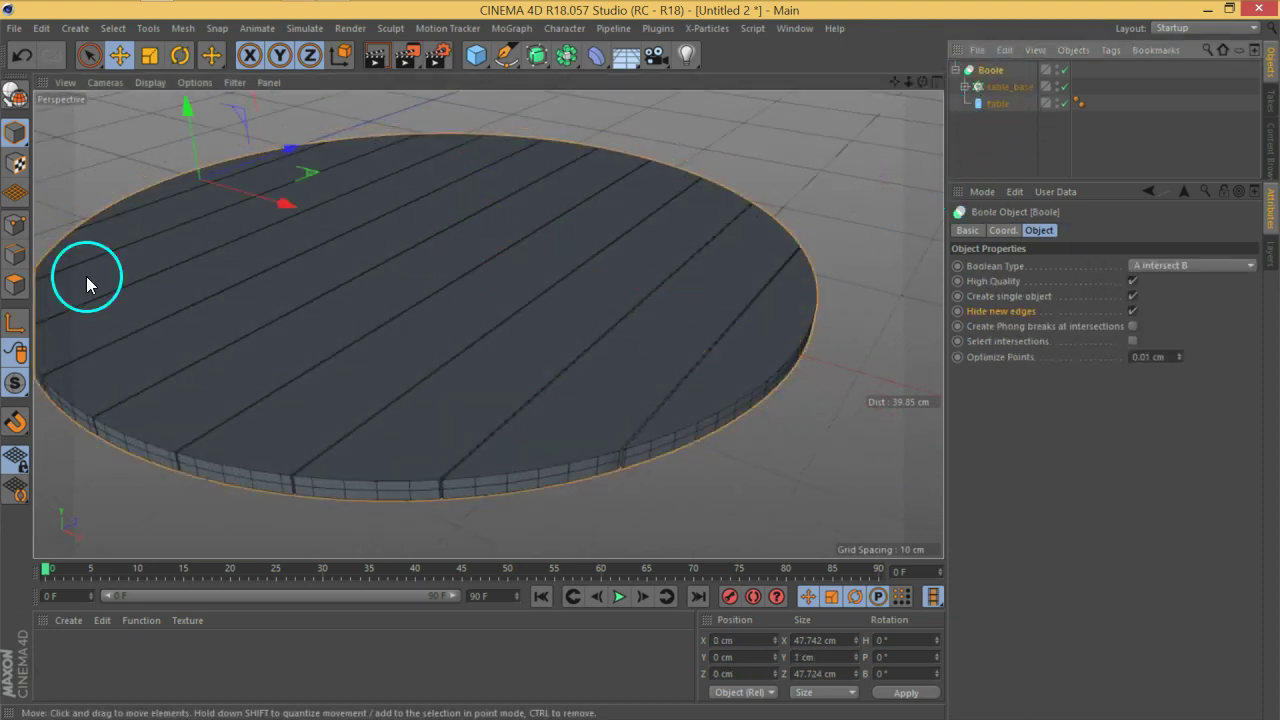
left_click(20, 102)
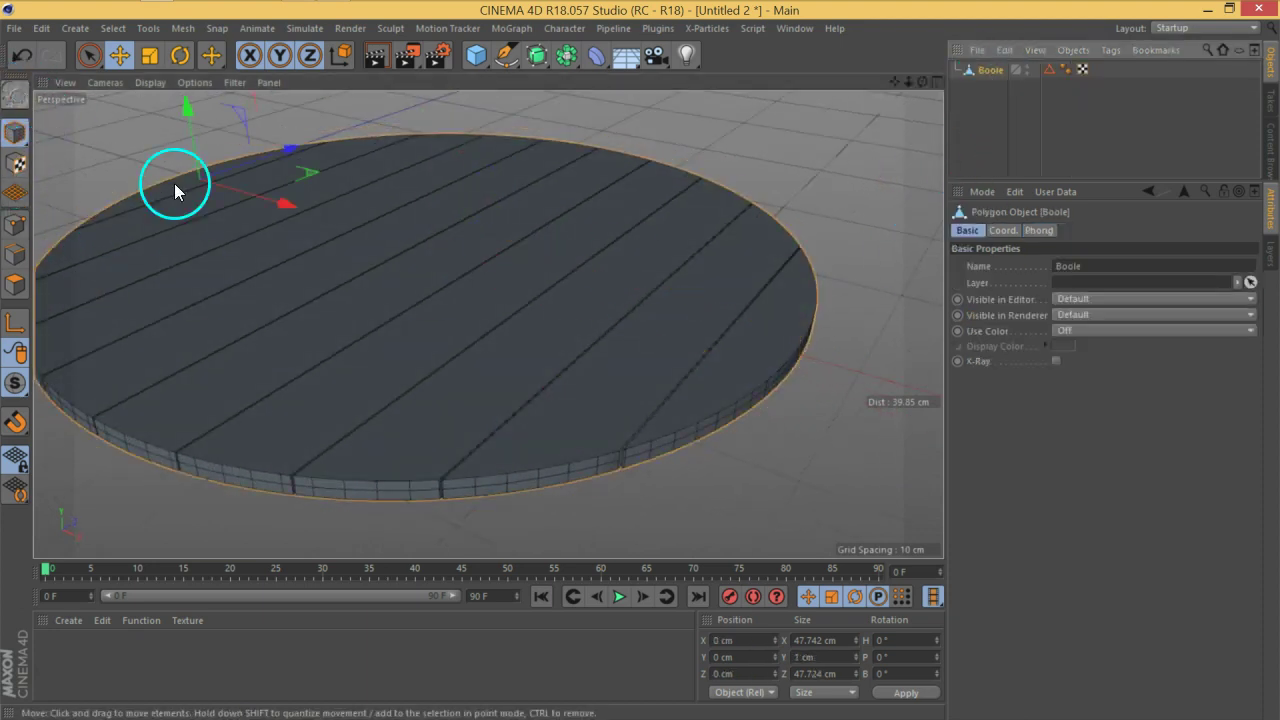
left_click(1049, 70)
left_click(1070, 98)
left_click(1049, 70)
mouse_move(560, 300)
left_mouse_down("alt")
mouse_move(495, 329)
mouse_move(380, 329)
mouse_move(622, 194)
mouse_move(448, 175)
mouse_move(435, 343)
mouse_move(543, 308)
left_mouse_up("alt")
left_click(1107, 143)
left_click(1053, 76)
key("Delete")
key("h")
middle_click_drag(531, 349, 575, 352, "alt")
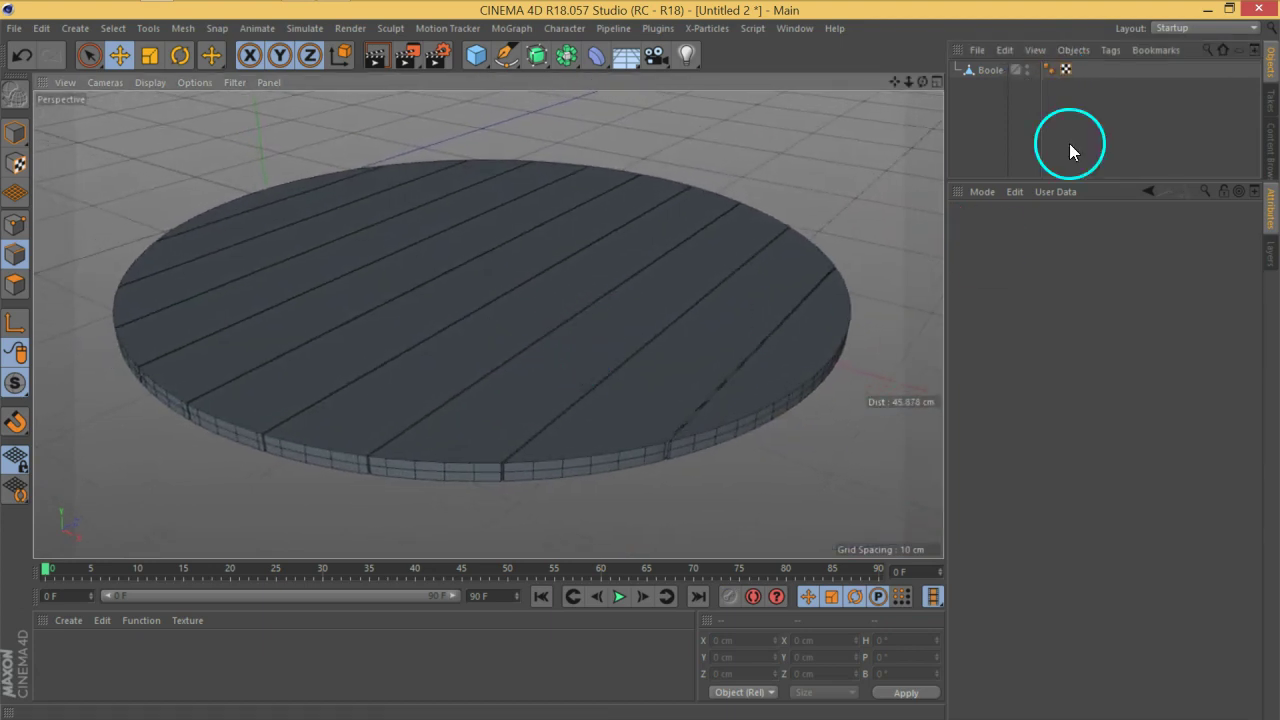
Activate Phong Break Selection on the Boole object's edges and add a Bevel deformer to the scene.
left_click(991, 70)
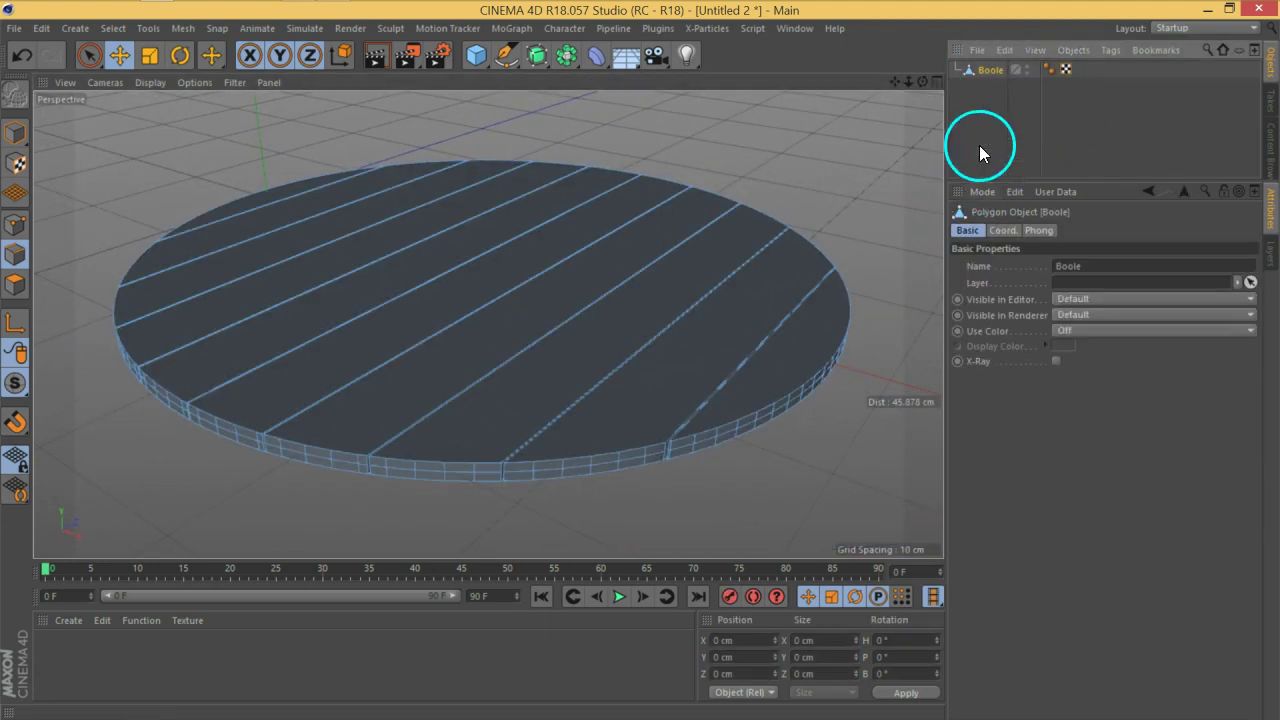
left_click(112, 28)
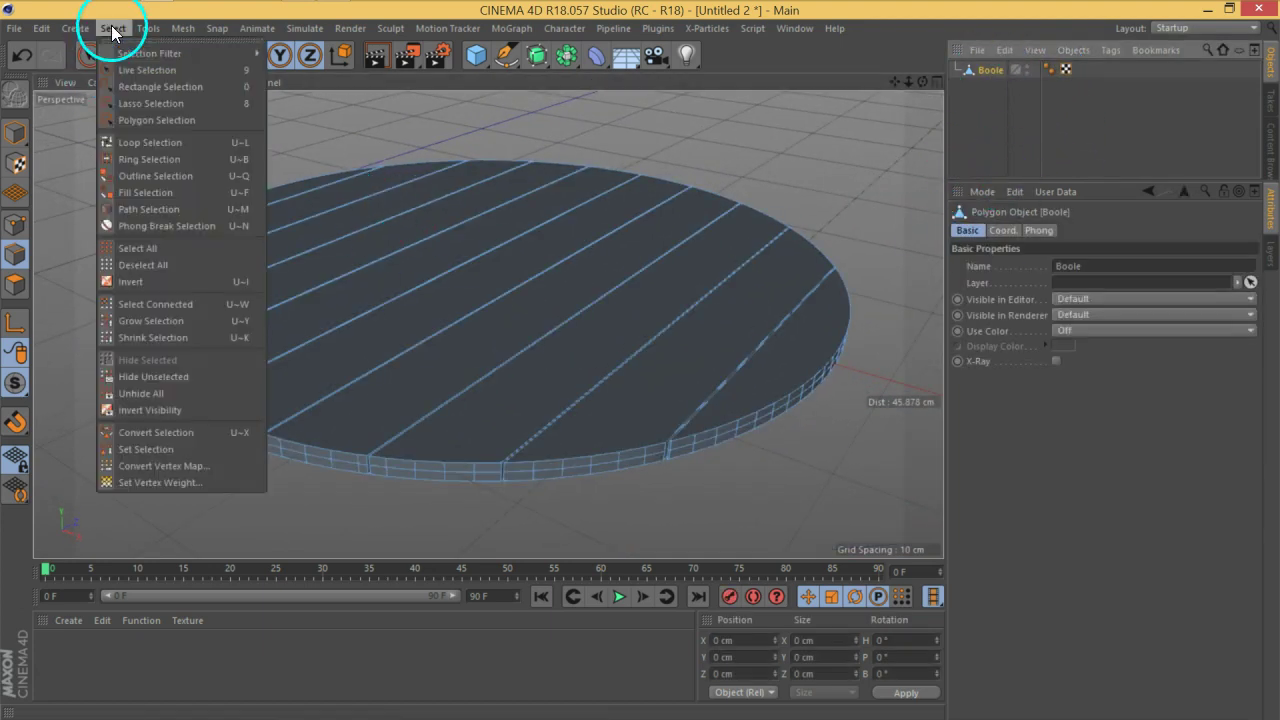
left_click(145, 225)
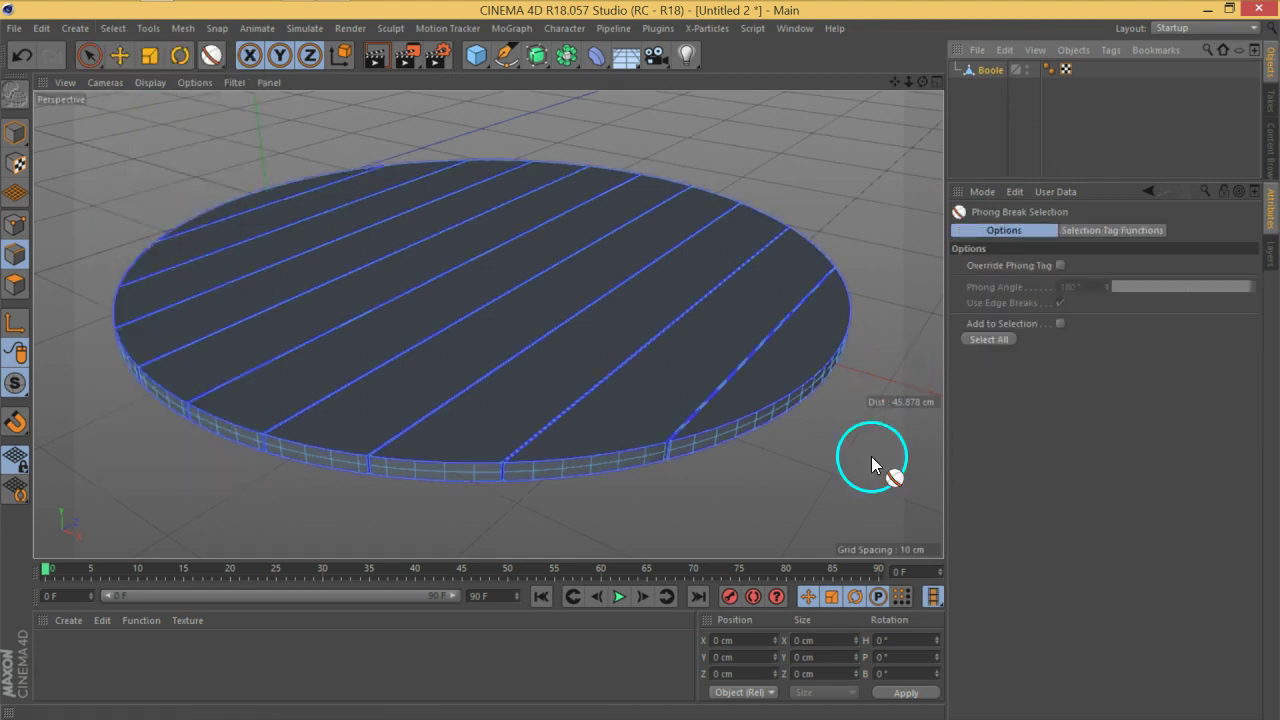
scroll(694, 505, "up", 5)
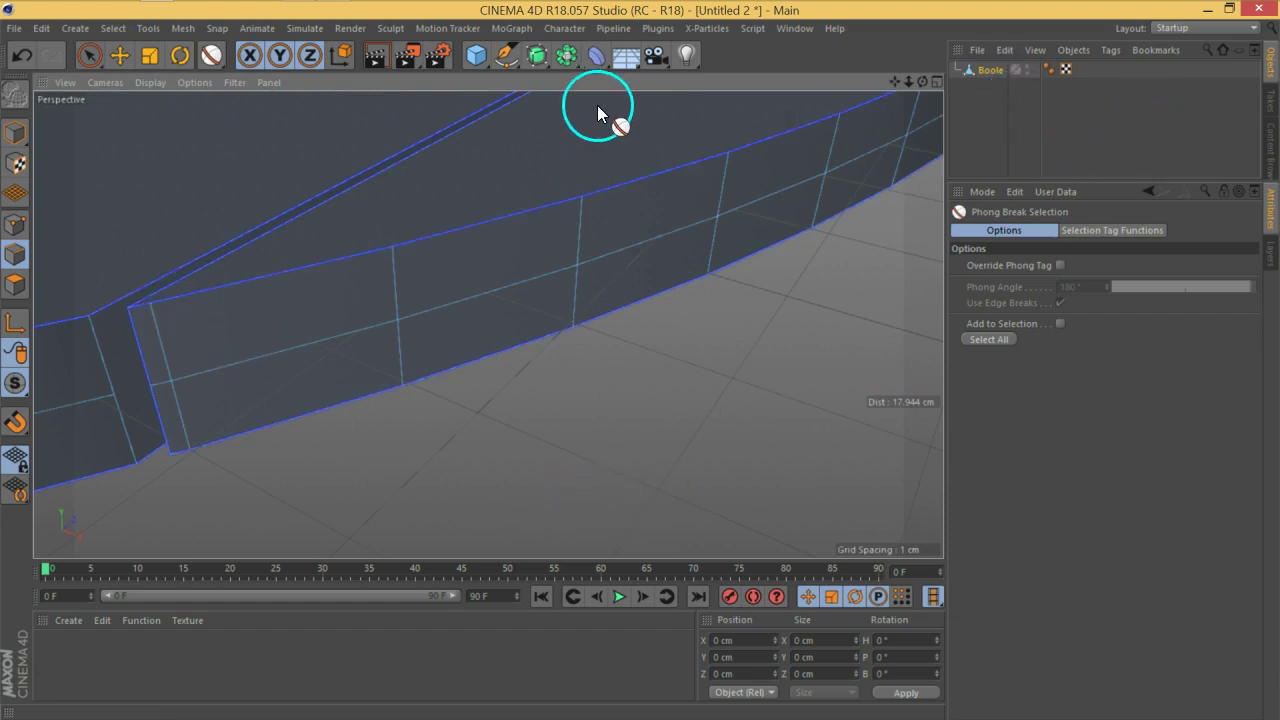
left_click(596, 55)
left_click(790, 290)
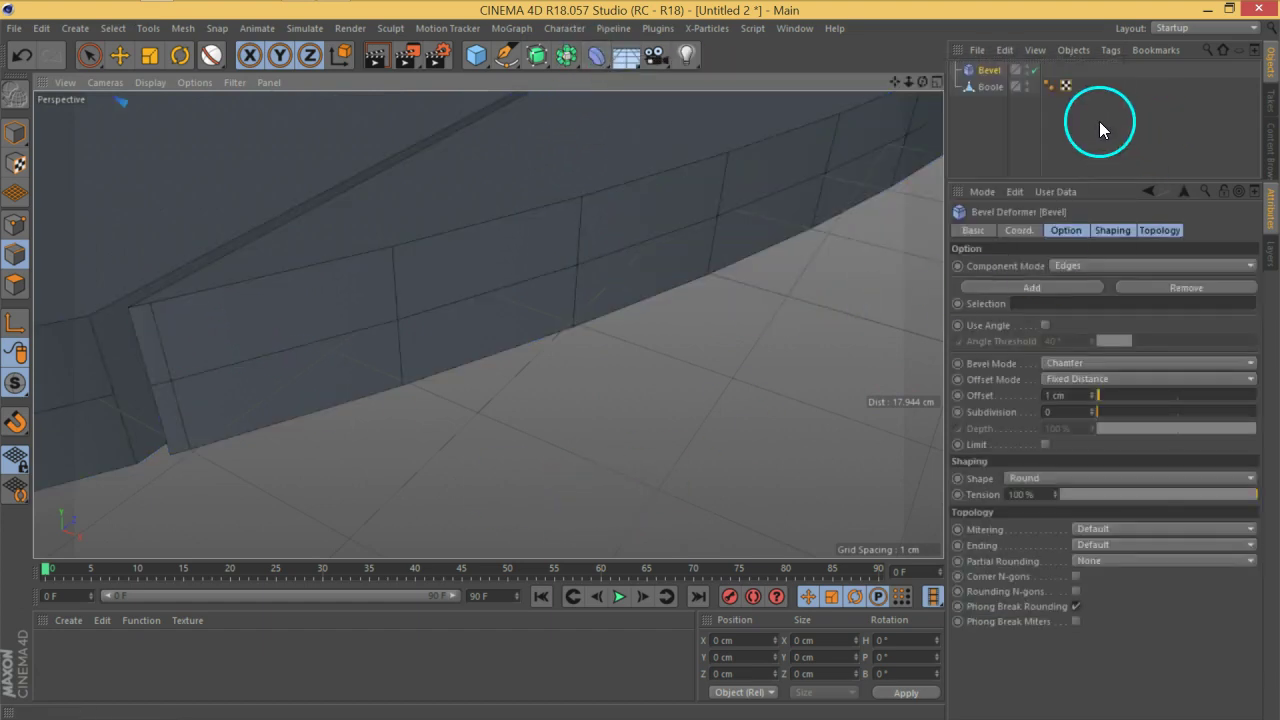
Select all phong break edges of the Boole object and store them in an edge selection tag.
left_click(988, 86)
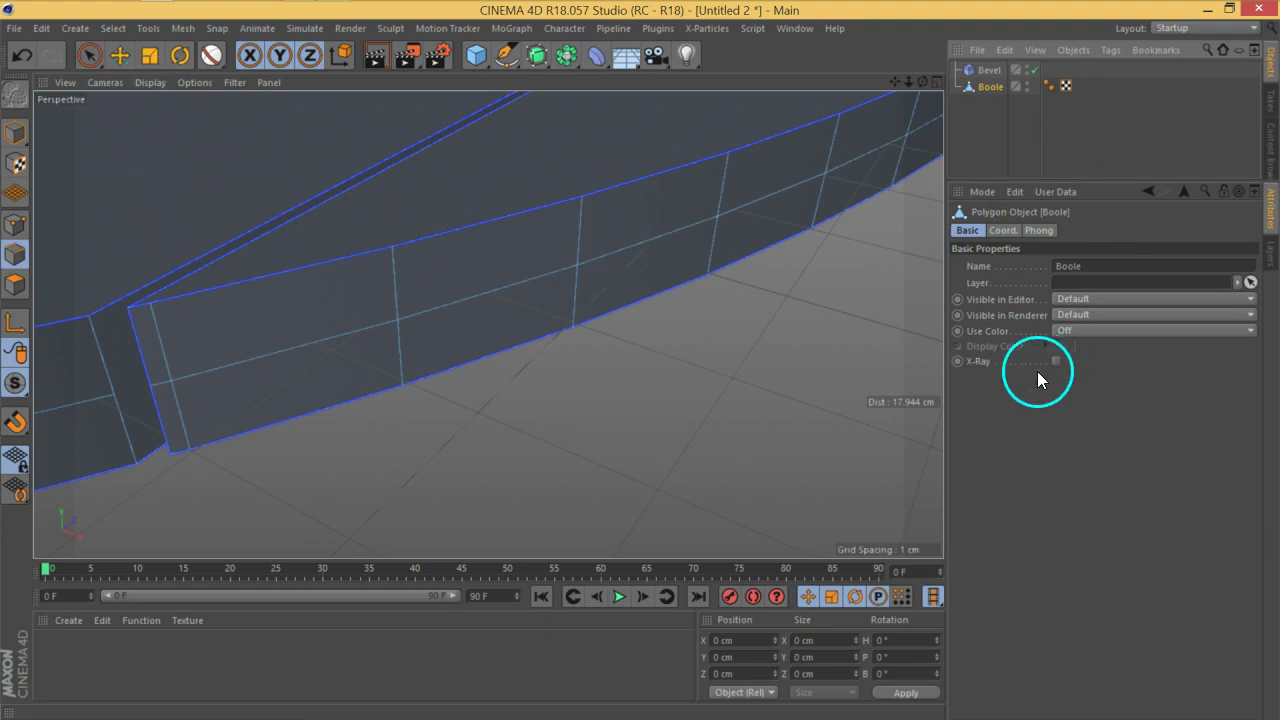
left_click(216, 57)
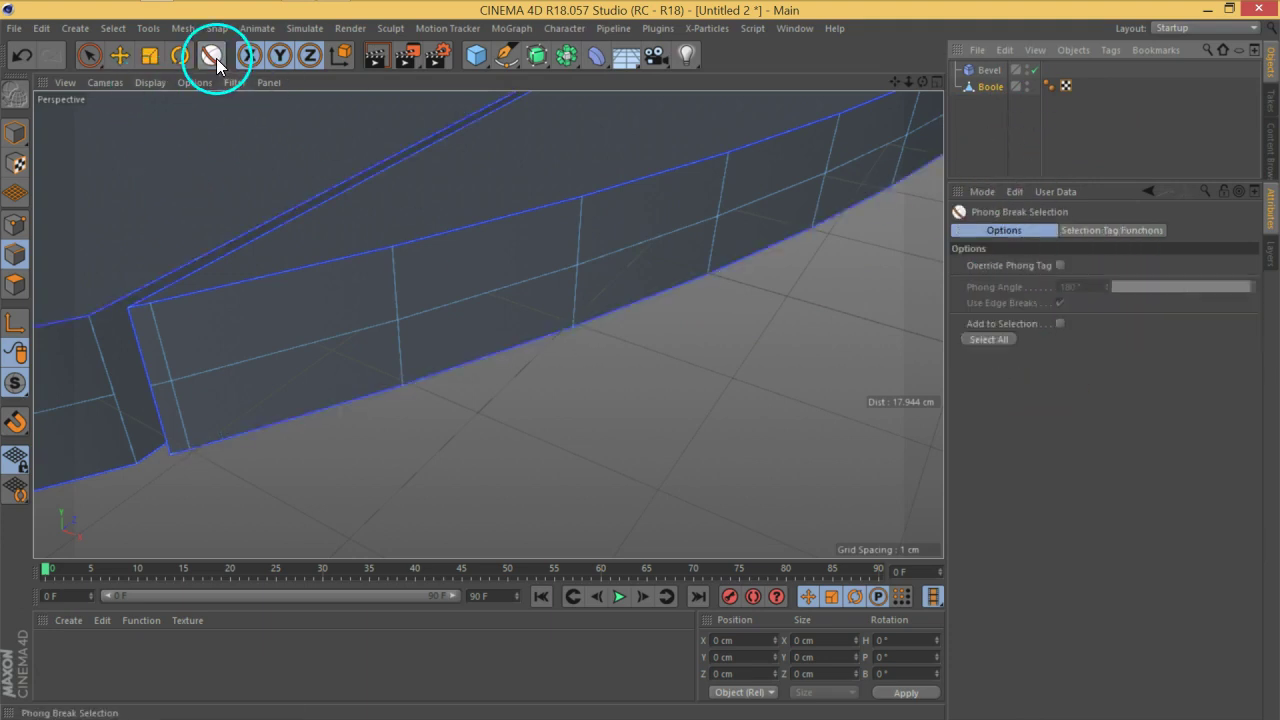
left_click(997, 341)
left_click(113, 28)
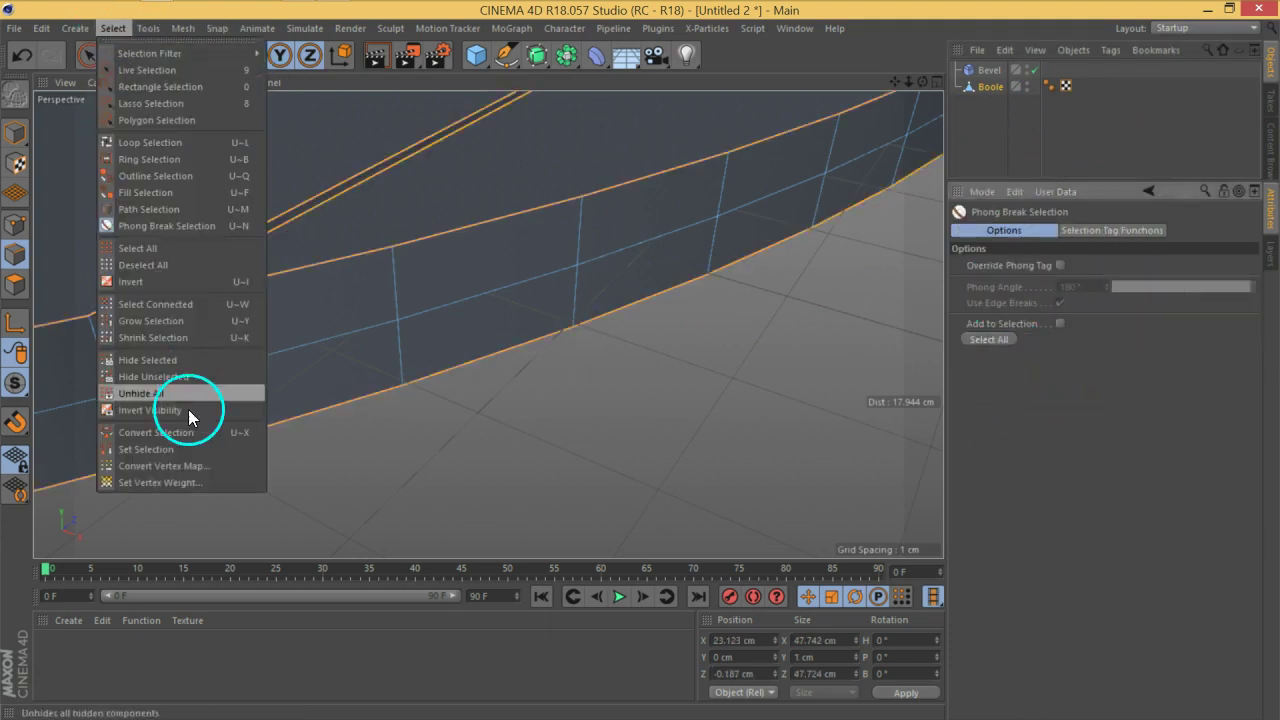
left_click(148, 449)
Assign the stored edge selection to the Bevel deformer and nest the deformer under the Boole object.
left_click(985, 72)
left_click_drag(1090, 86, 1086, 305)
left_click_drag(989, 69, 983, 86)
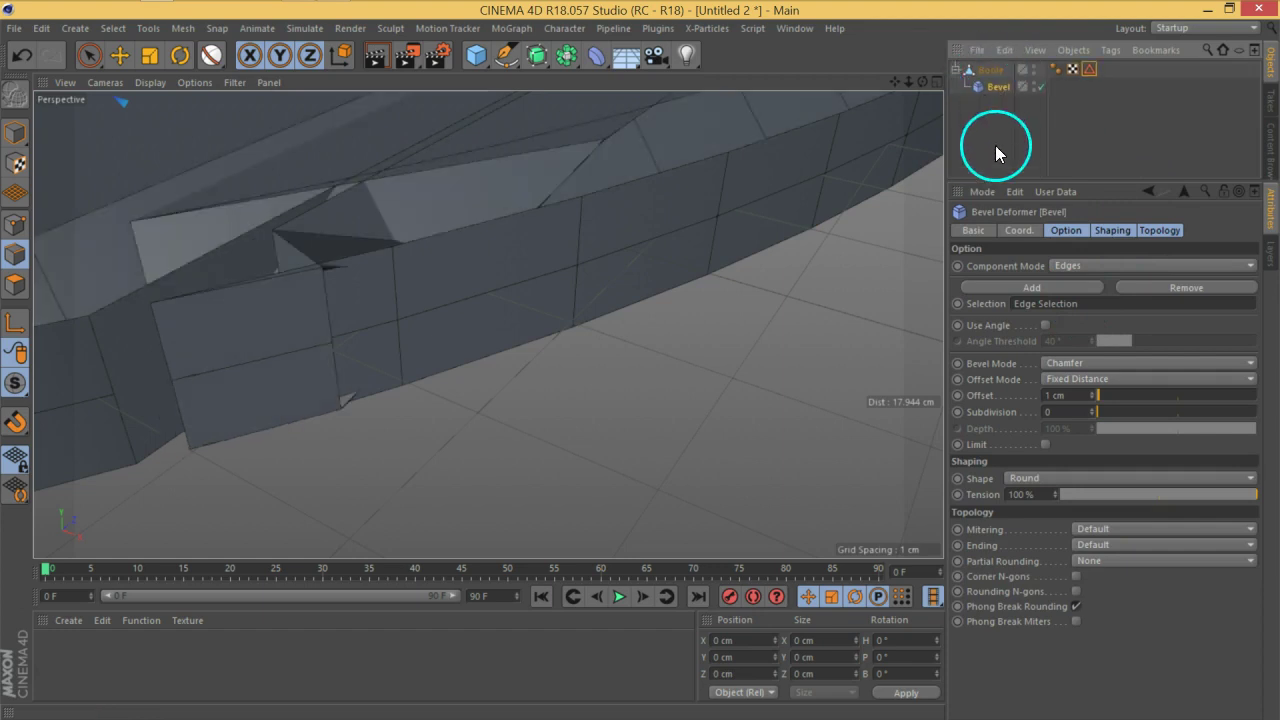
Set the bevel offset to 0.1 cm and try Use Angle with a threshold of 94°.
double_click(1056, 397)
type("0.1")
key("Return")
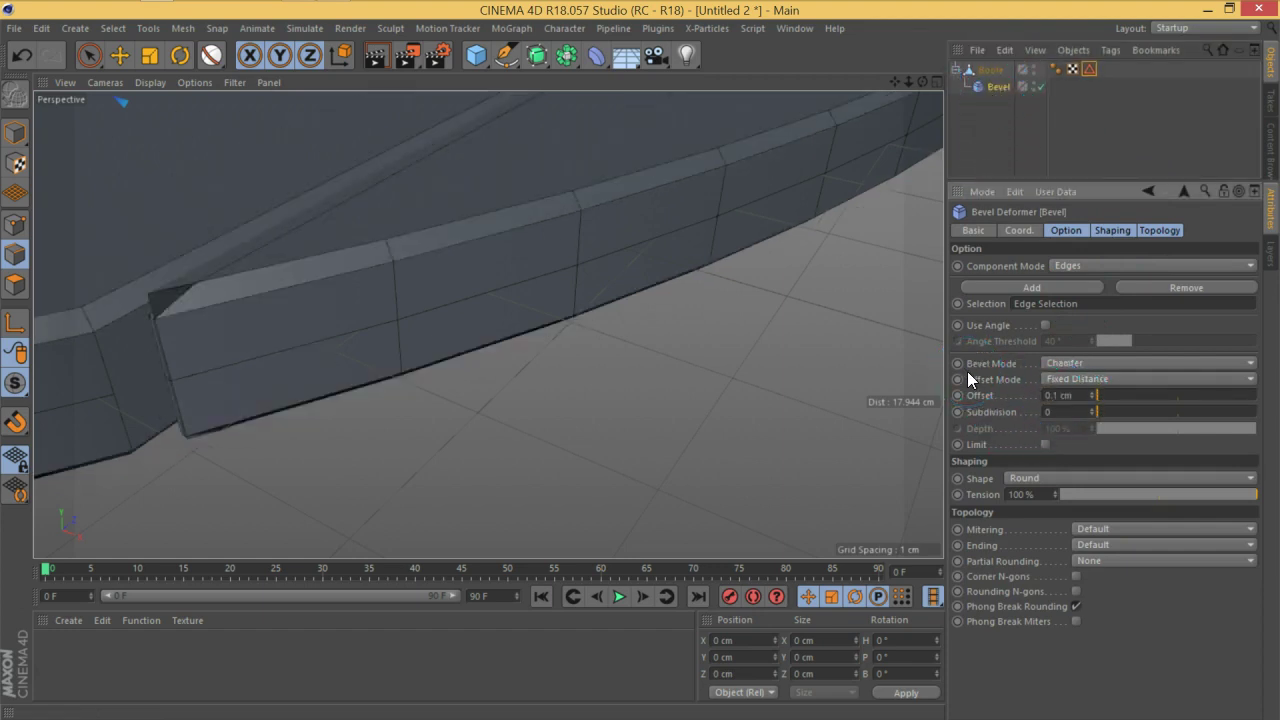
left_click_drag(287, 293, 520, 277, "alt")
left_click(1046, 326)
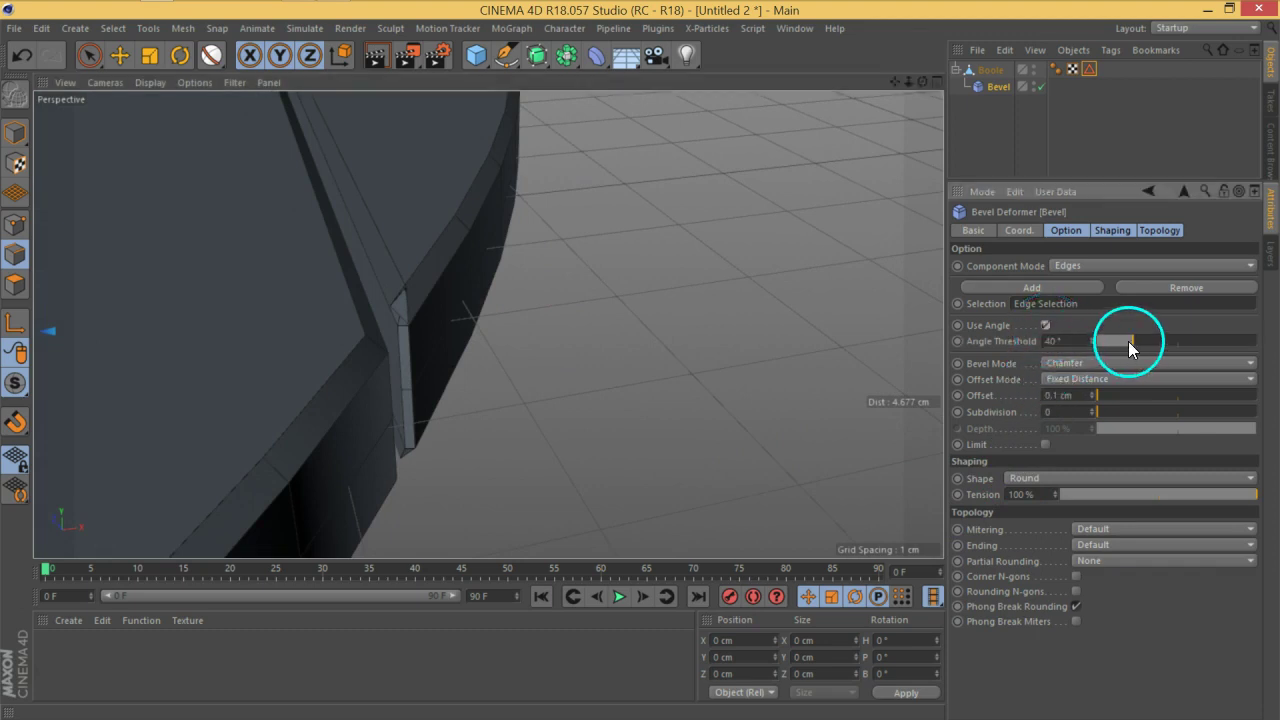
left_click(1046, 326)
Set the bevel offset to 0.05 cm and its subdivision to 2, checking the plank edges up close.
left_click_drag(1071, 385, 924, 395)
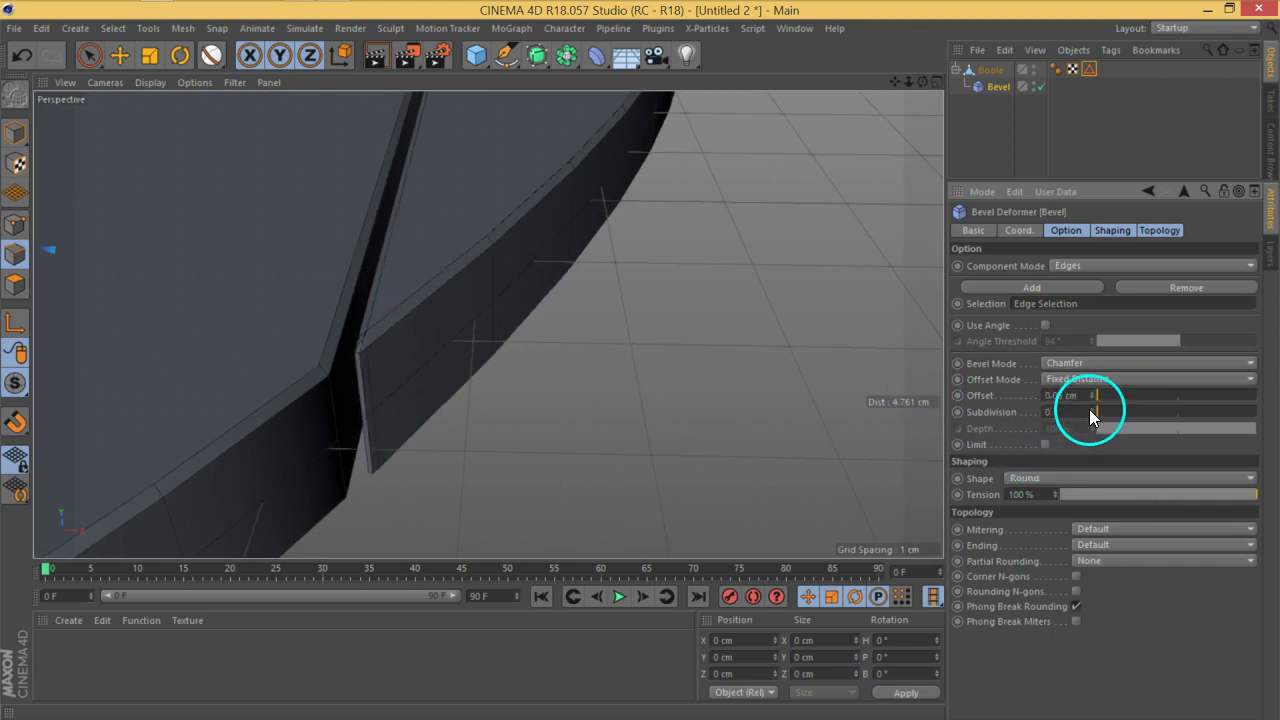
scroll(238, 340, "down", 10)
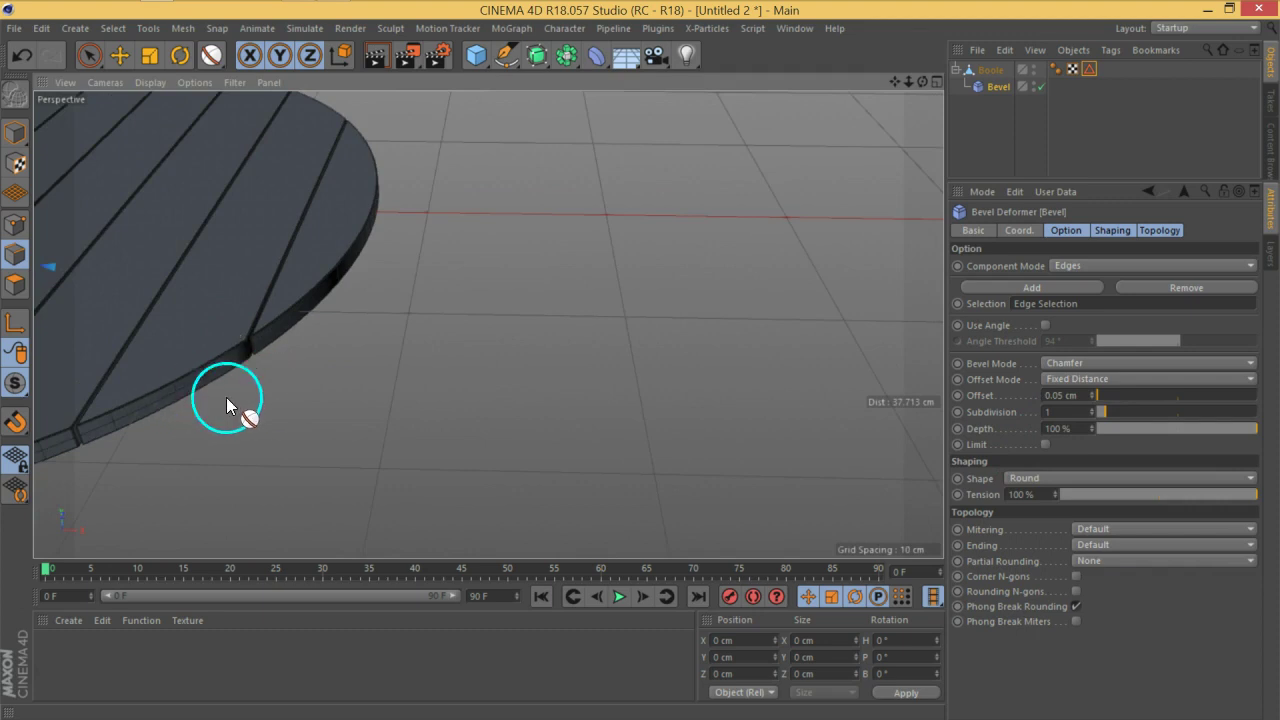
scroll(226, 405, "up", 8)
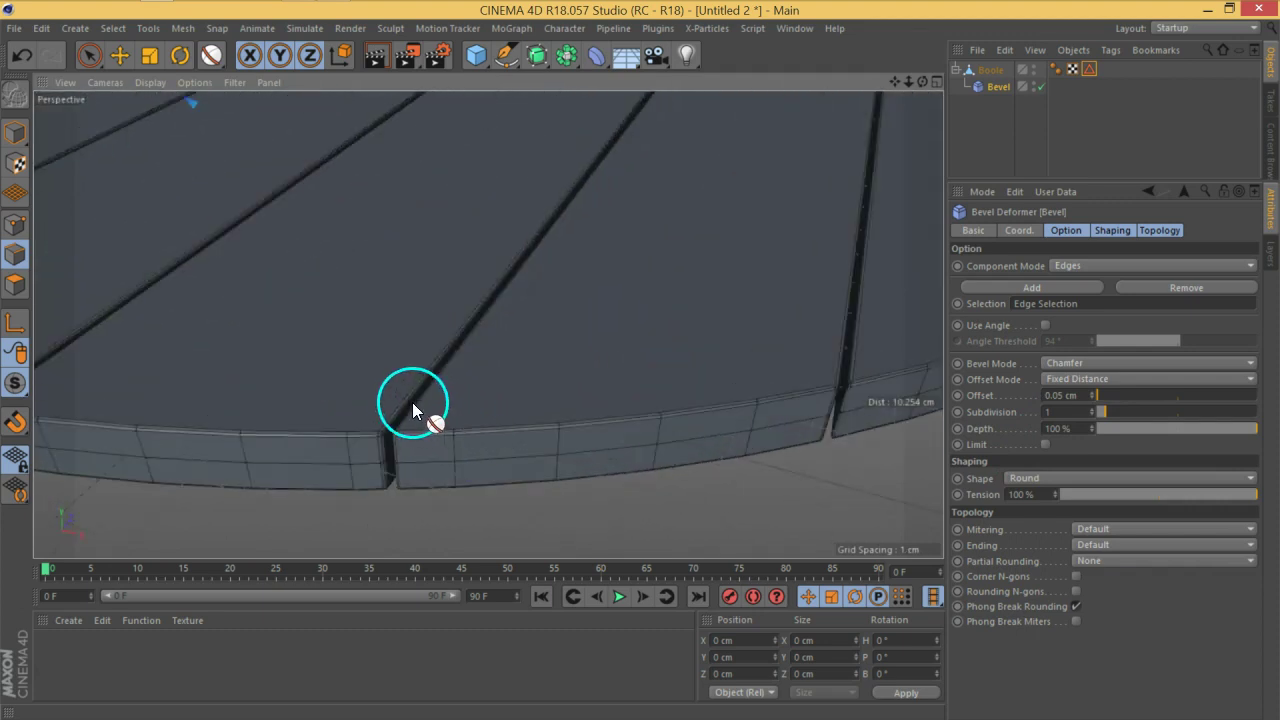
scroll(410, 406, "up", 5)
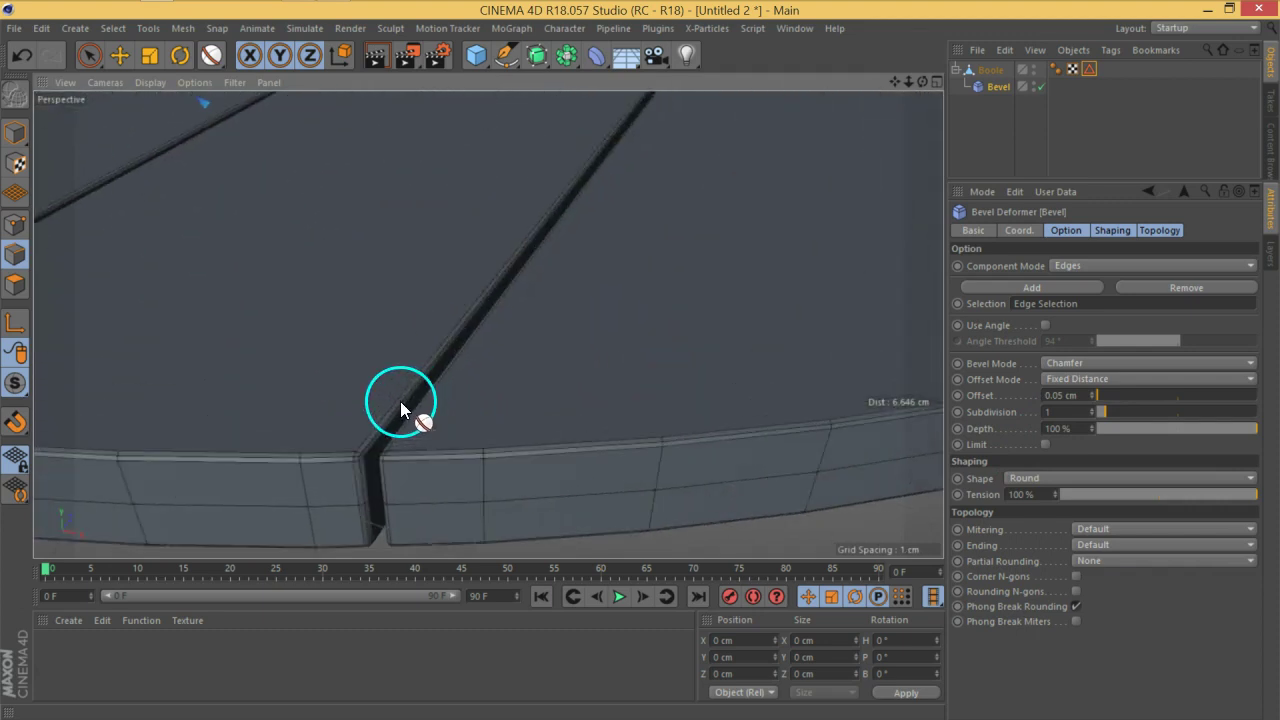
left_click(1092, 409)
scroll(393, 465, "down", 5)
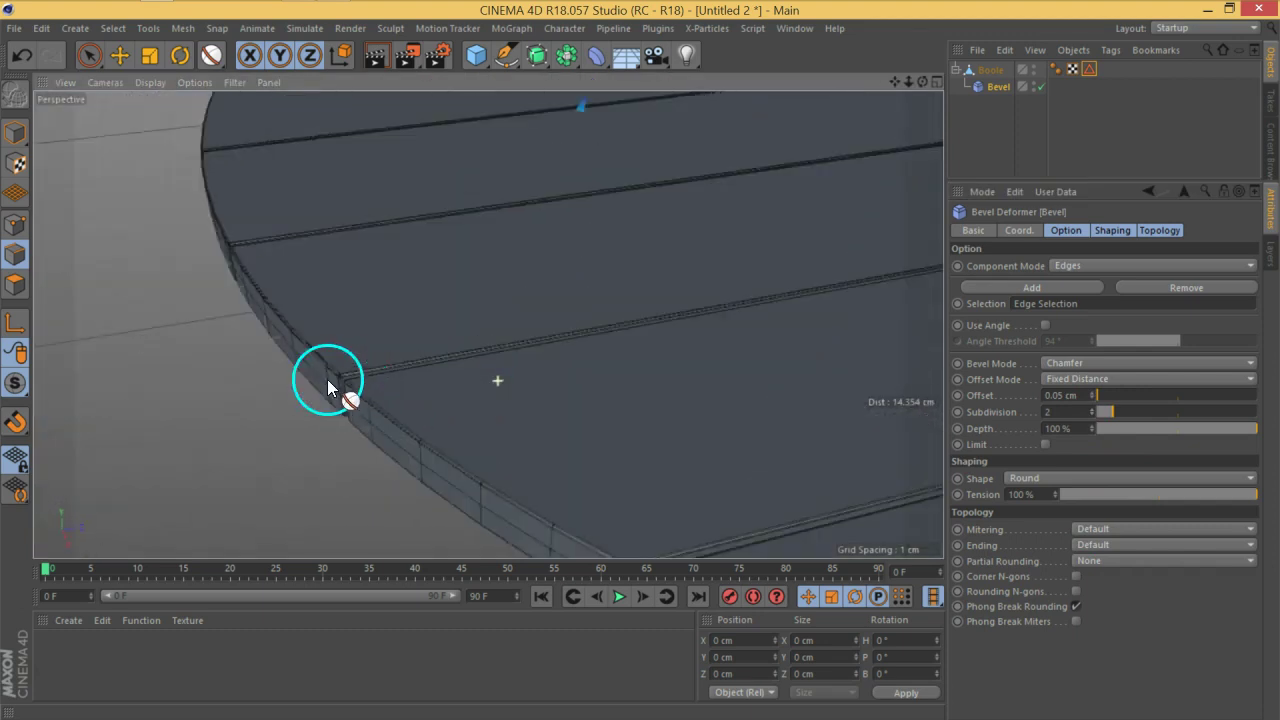
Switch the viewport display to Gouraud Shading without lines and inspect the bevelled gaps between the table top's planks.
left_click(150, 82)
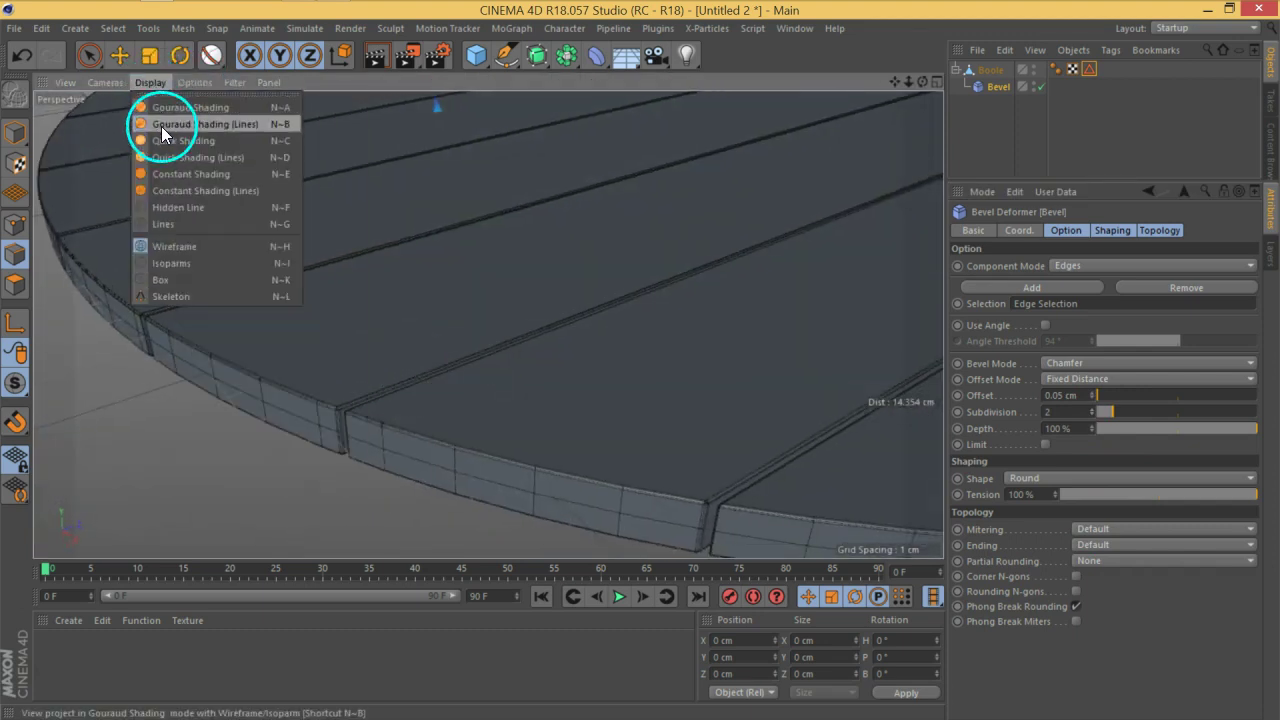
left_click(163, 114)
scroll(457, 401, "down", 5)
left_click_drag(489, 326, 621, 436, "alt")
left_click_drag(531, 380, 901, 462, "alt")
scroll(619, 404, "up", 5)
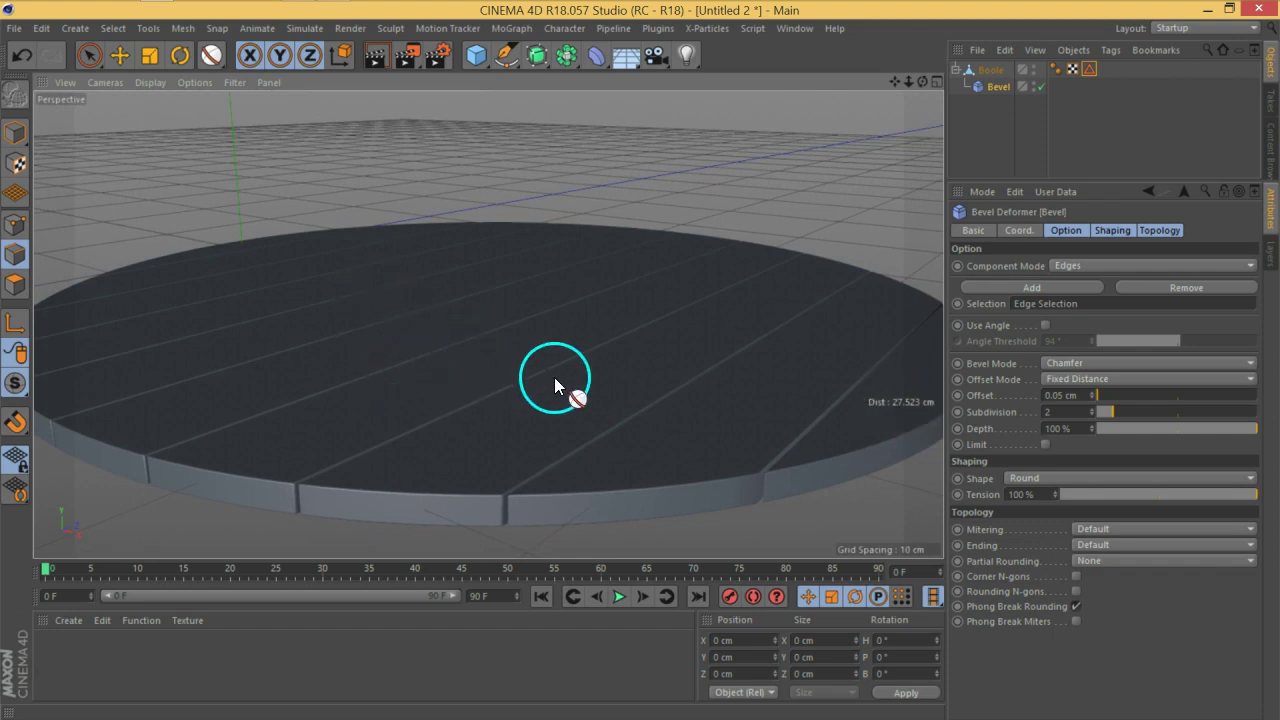
scroll(594, 380, "down", 3)
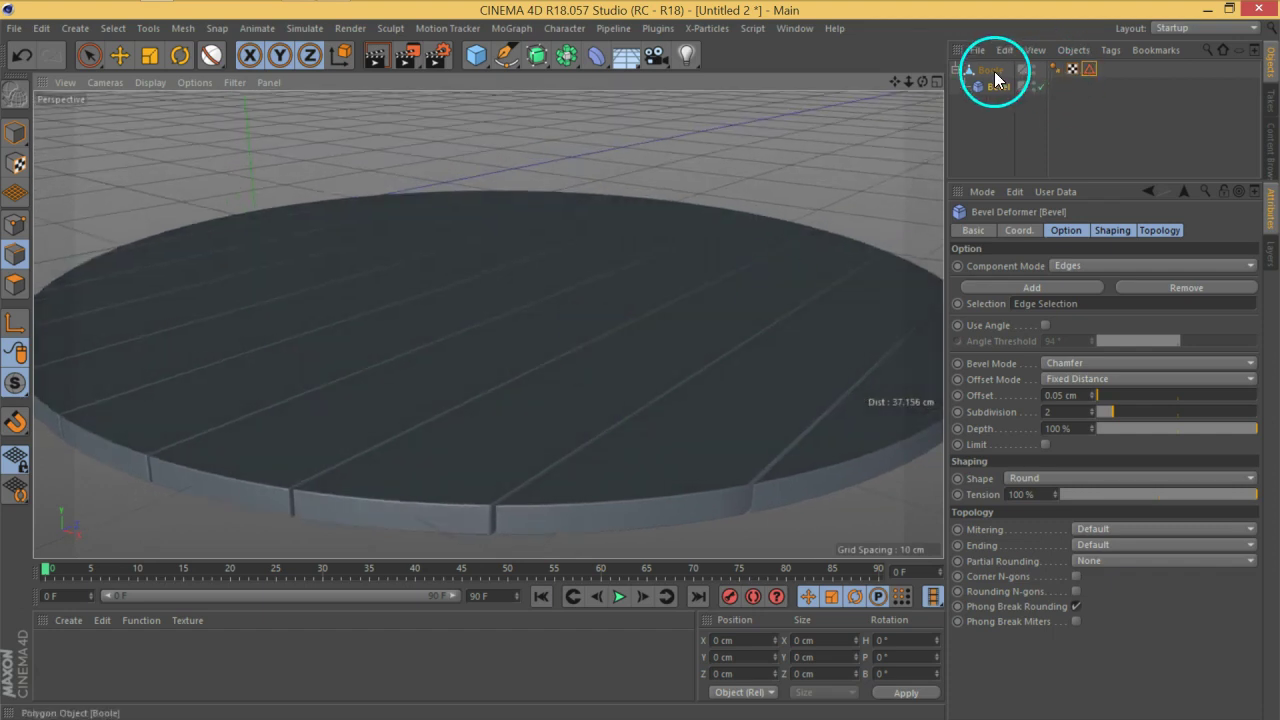
Rename the Boole object to table and collapse its hierarchy.
double_click(994, 71)
type("tab")
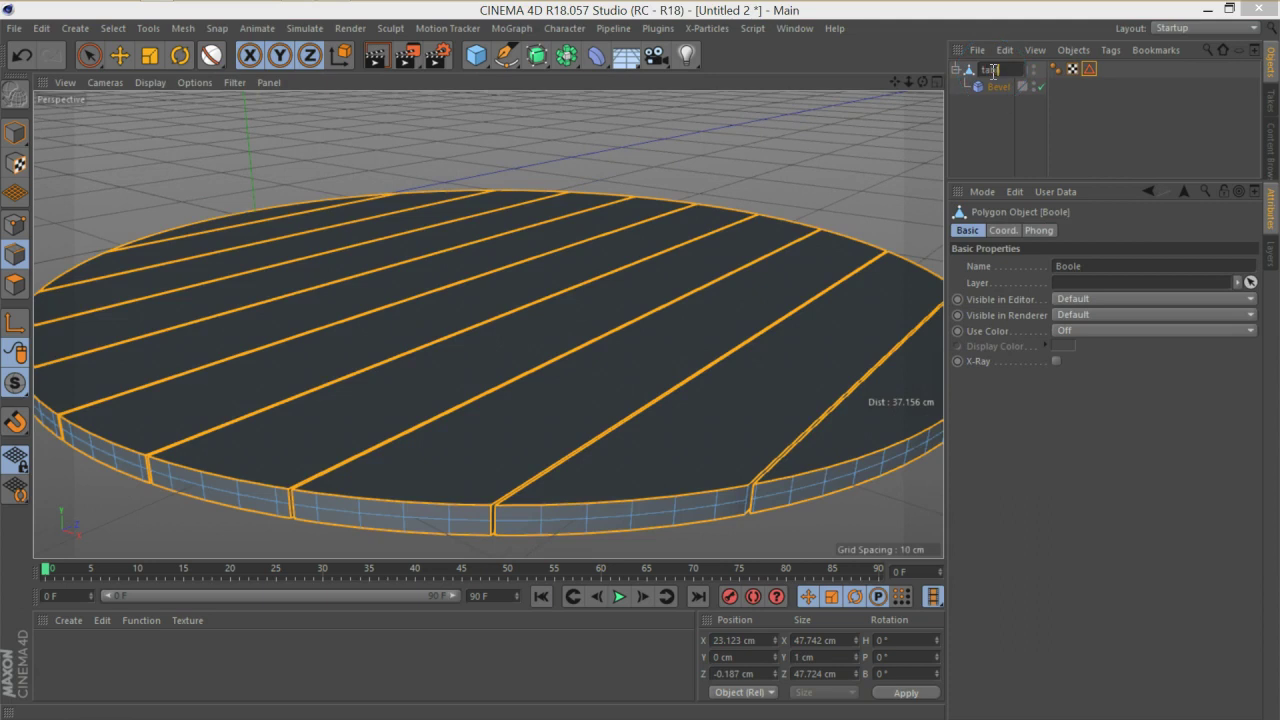
type("le")
key("Return")
left_click(968, 106)
left_click(955, 70)
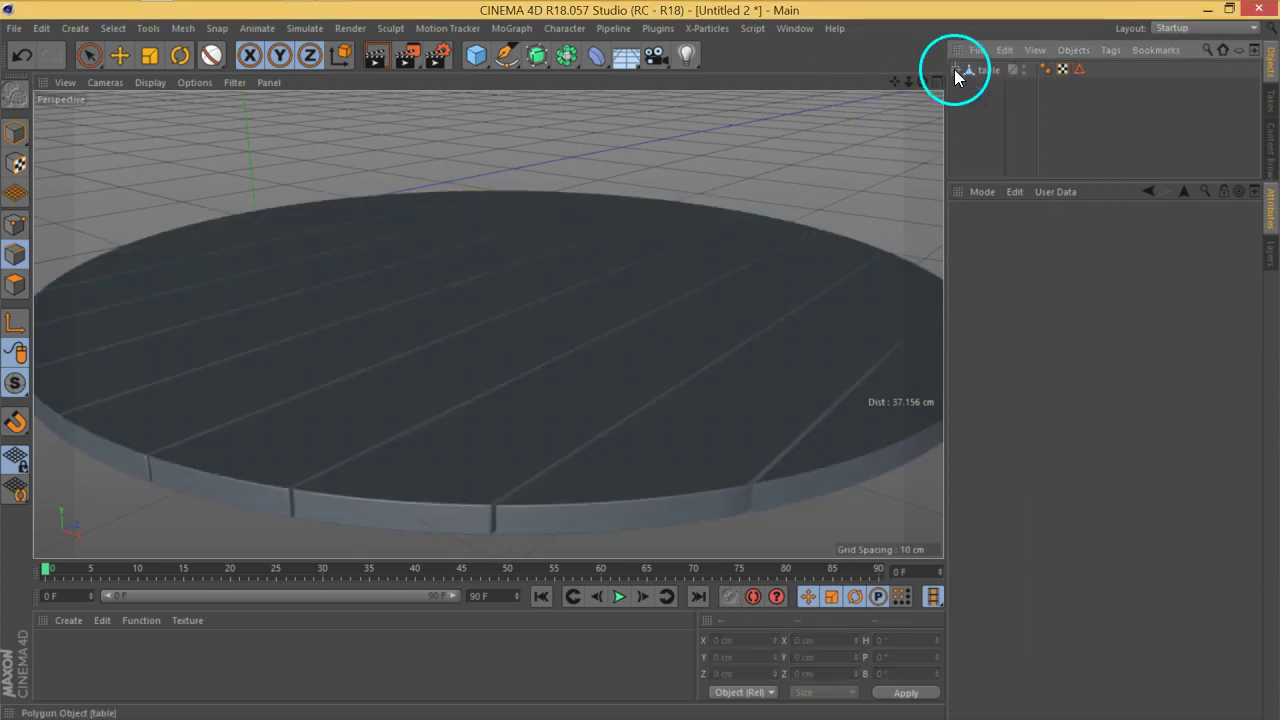
Switch from edge editing to Model mode with nothing selected.
left_click(14, 131)
left_click_drag(567, 374, 650, 430, "alt")
left_click(1007, 112)
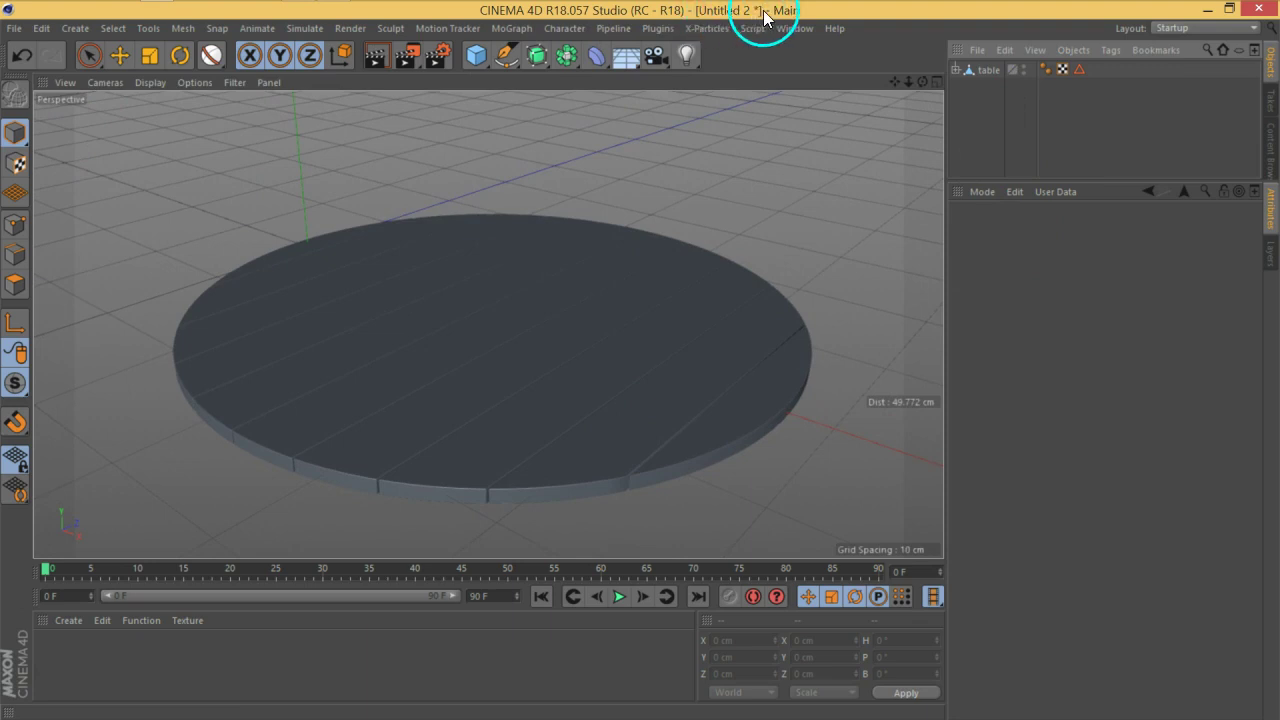
left_click(15, 28)
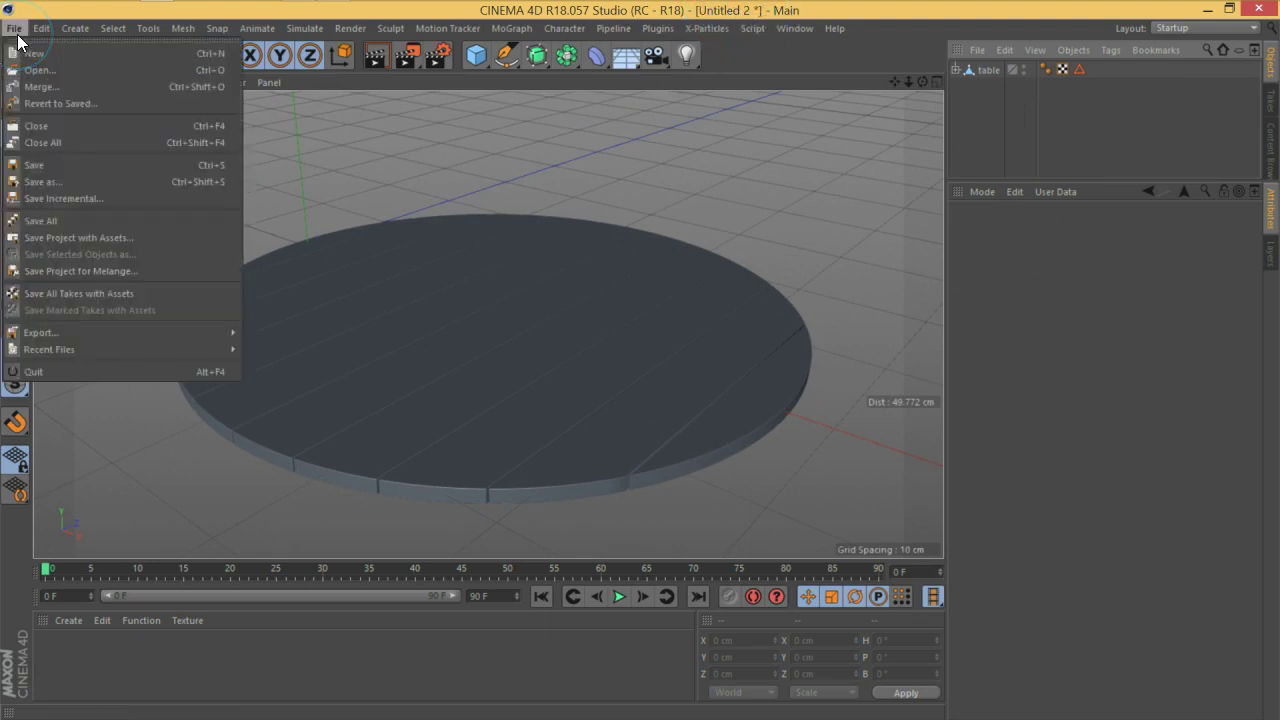
left_click(104, 240)
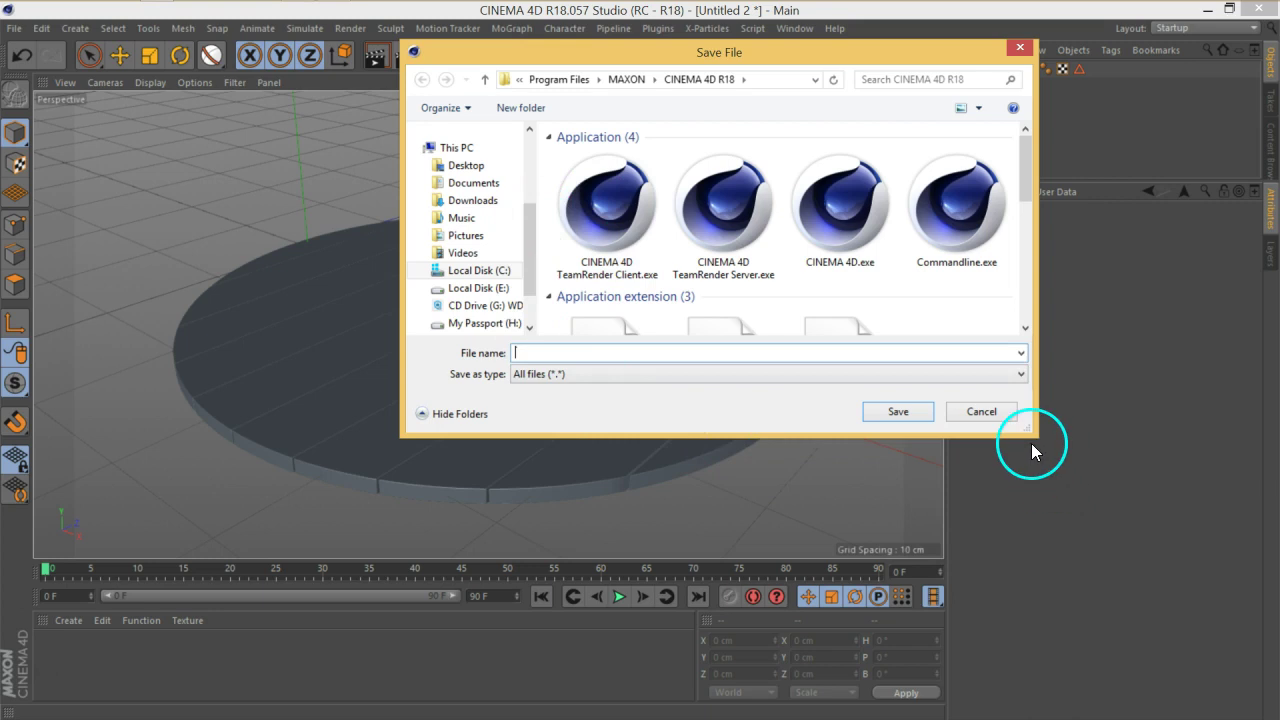
left_click_drag(1028, 432, 1168, 654)
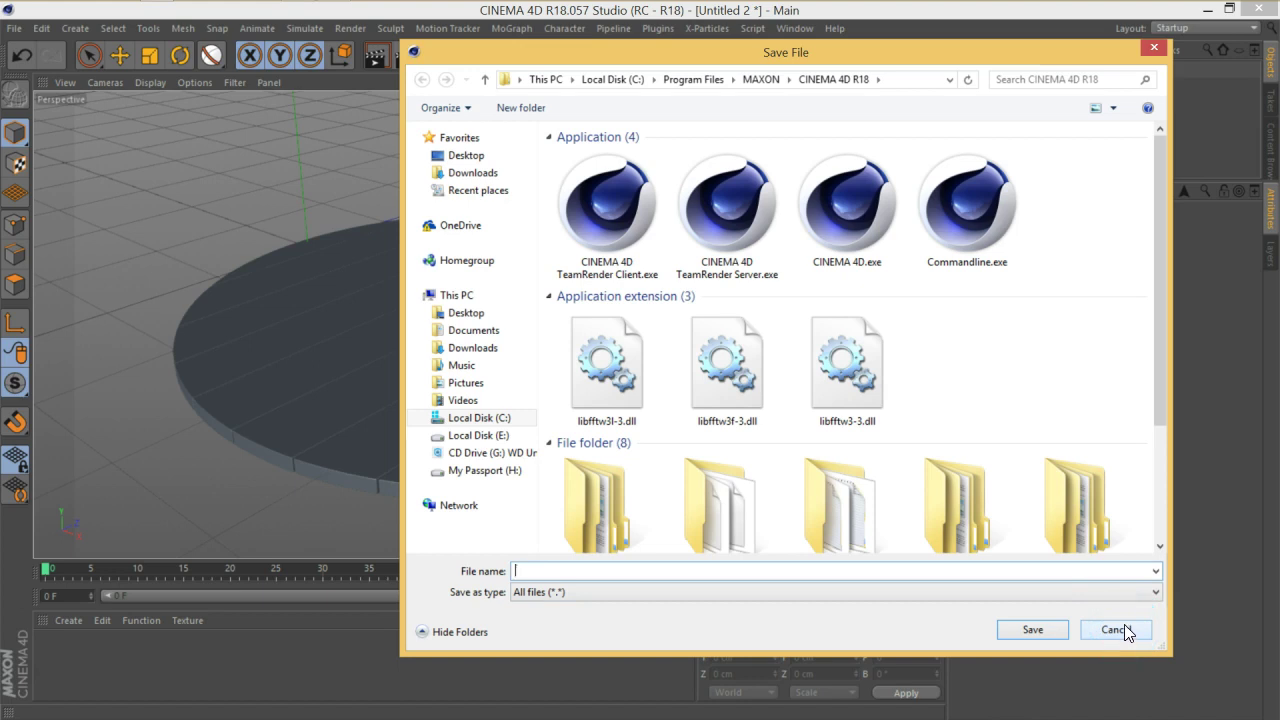
left_click(1124, 628)
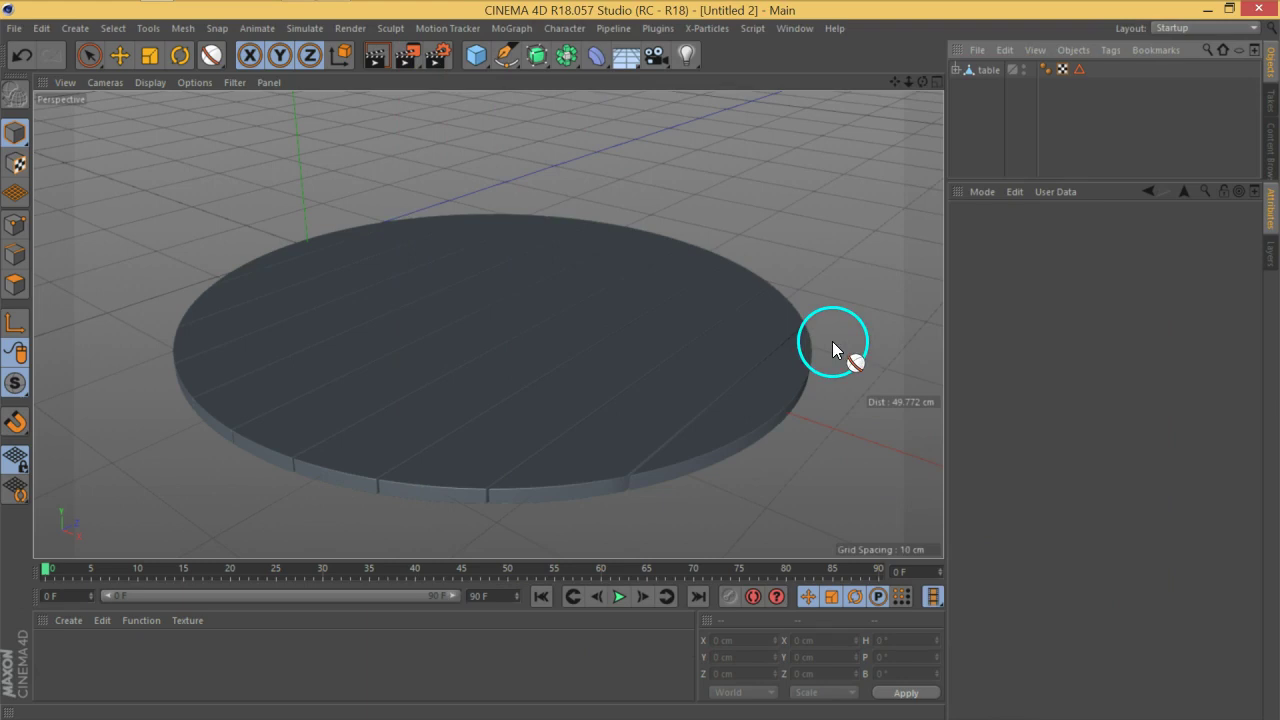
Save the table object as an object preset named wood_table.
left_click_drag(680, 357, 575, 285, "alt")
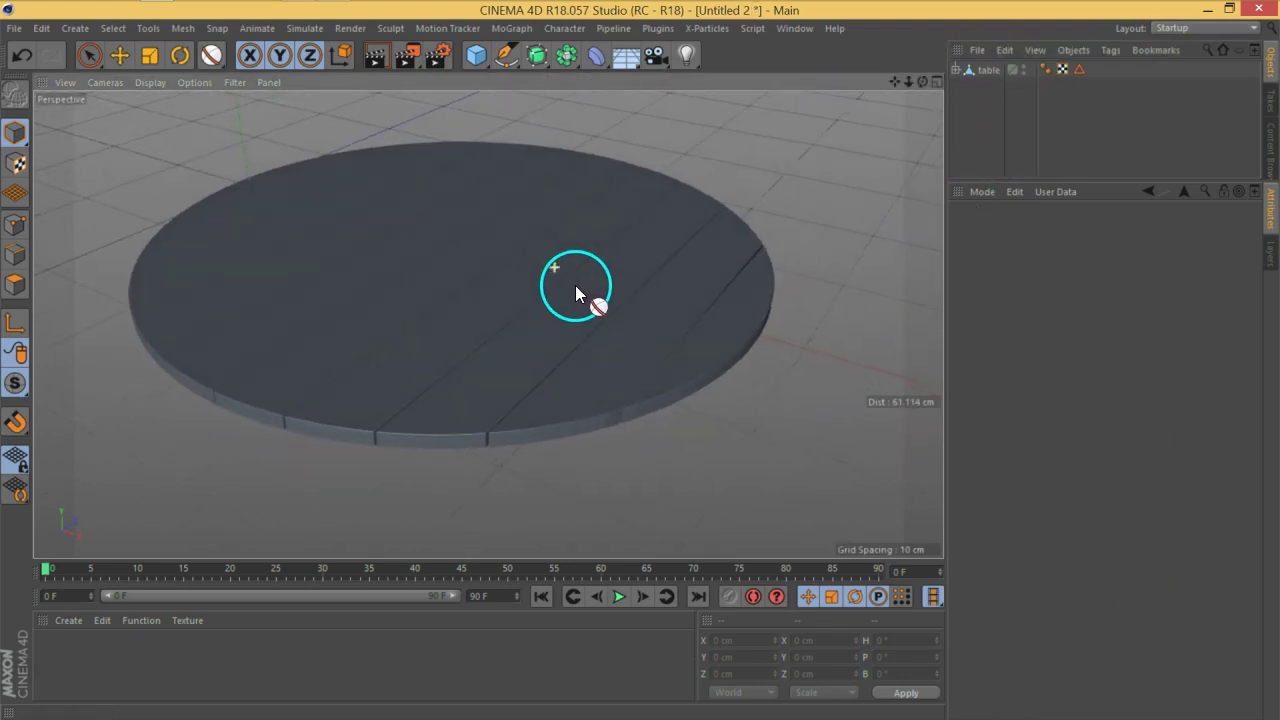
left_click(987, 70)
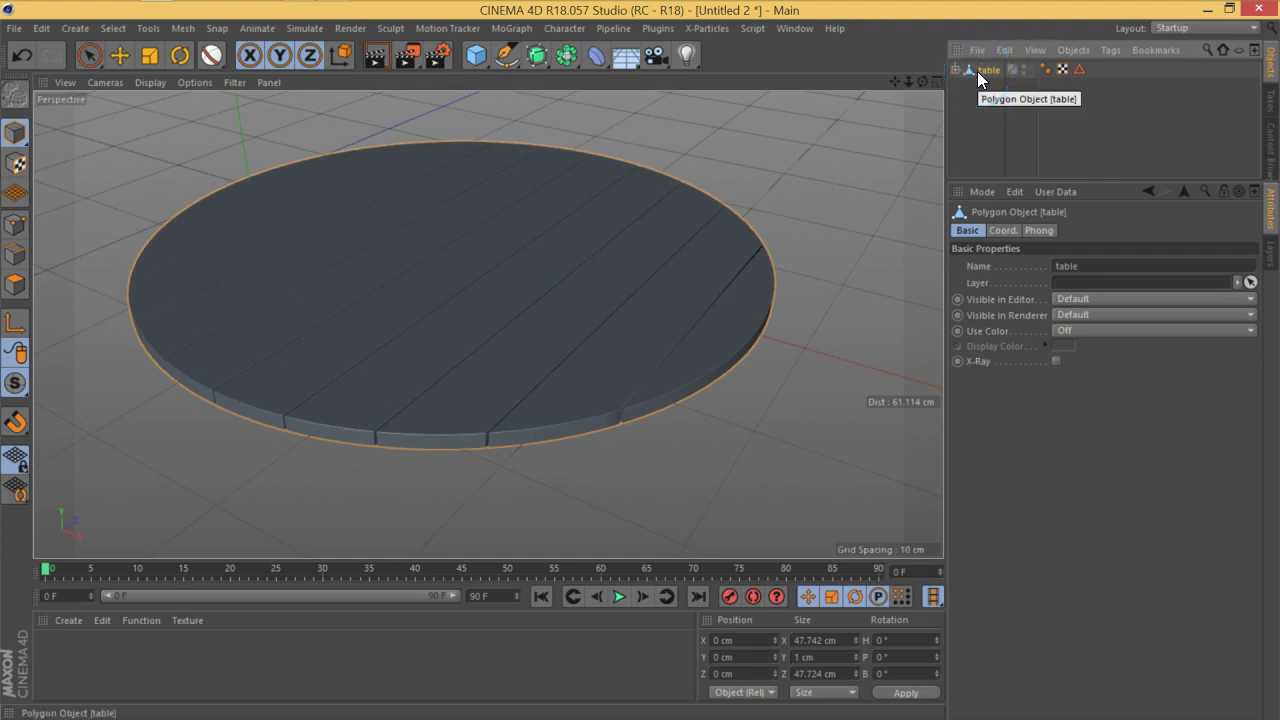
left_click(978, 50)
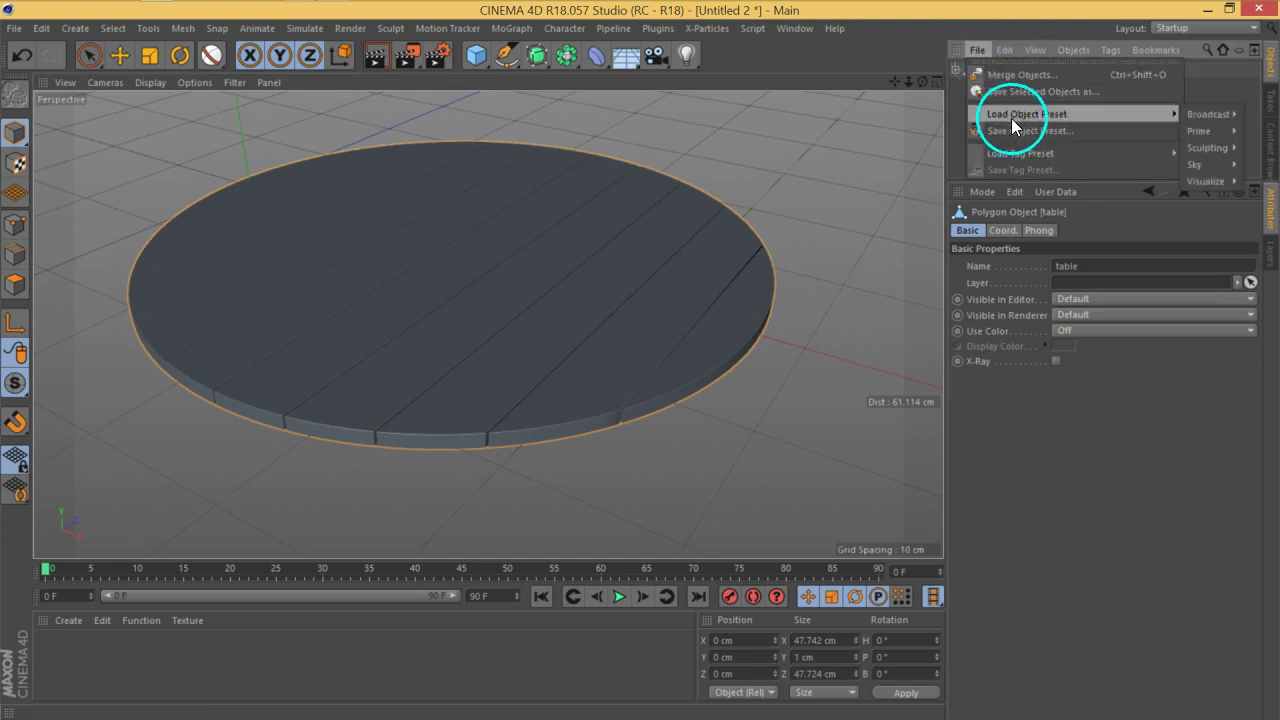
left_click(1032, 135)
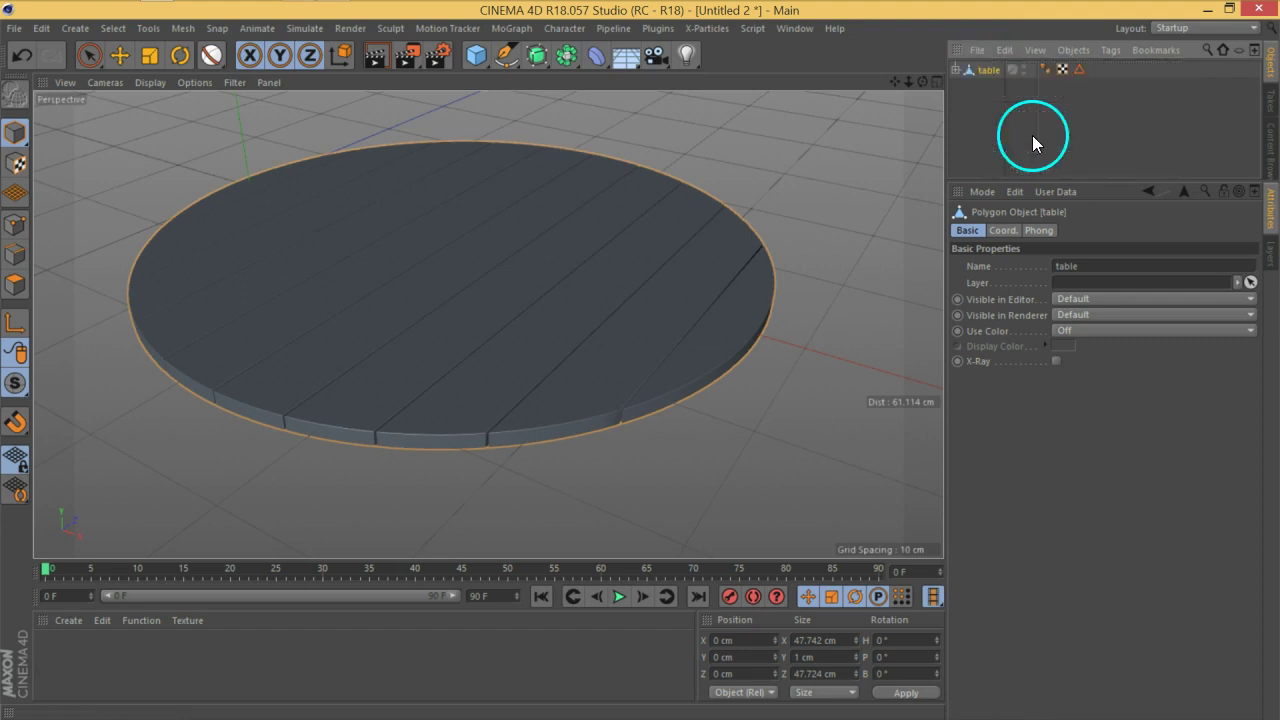
key("Home")
type("wood")
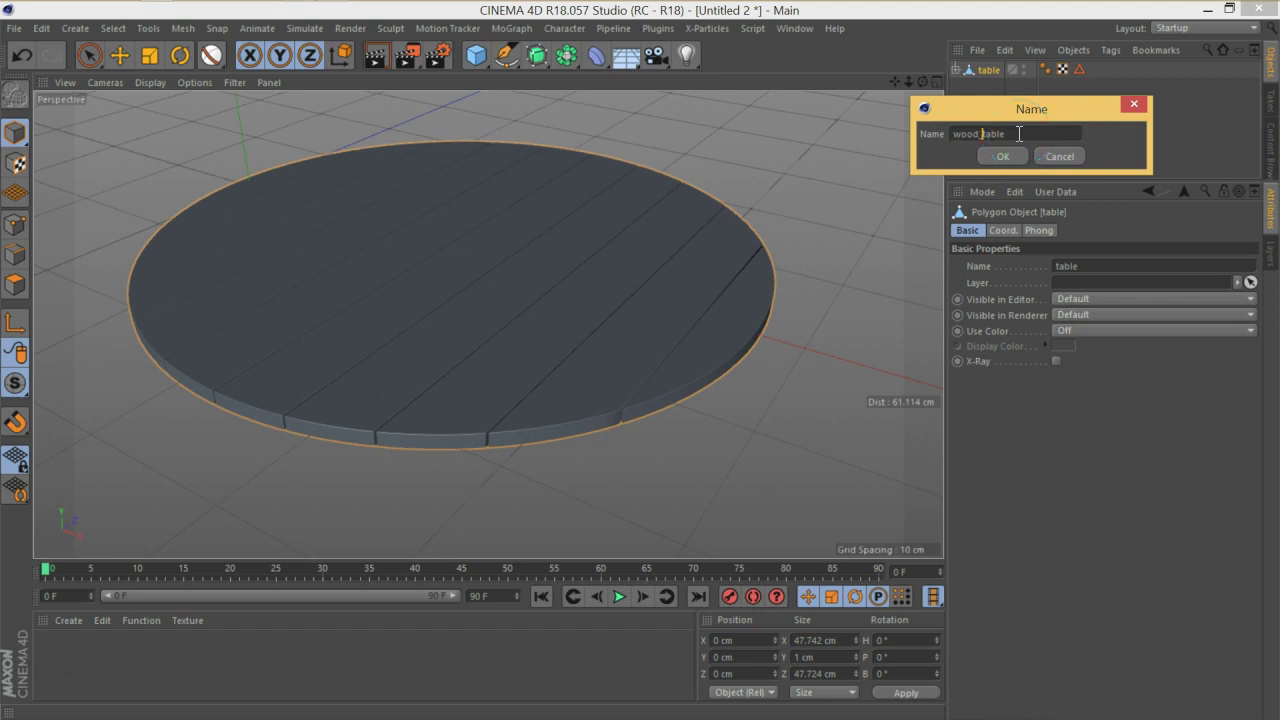
left_click(1001, 158)
left_click(1035, 174)
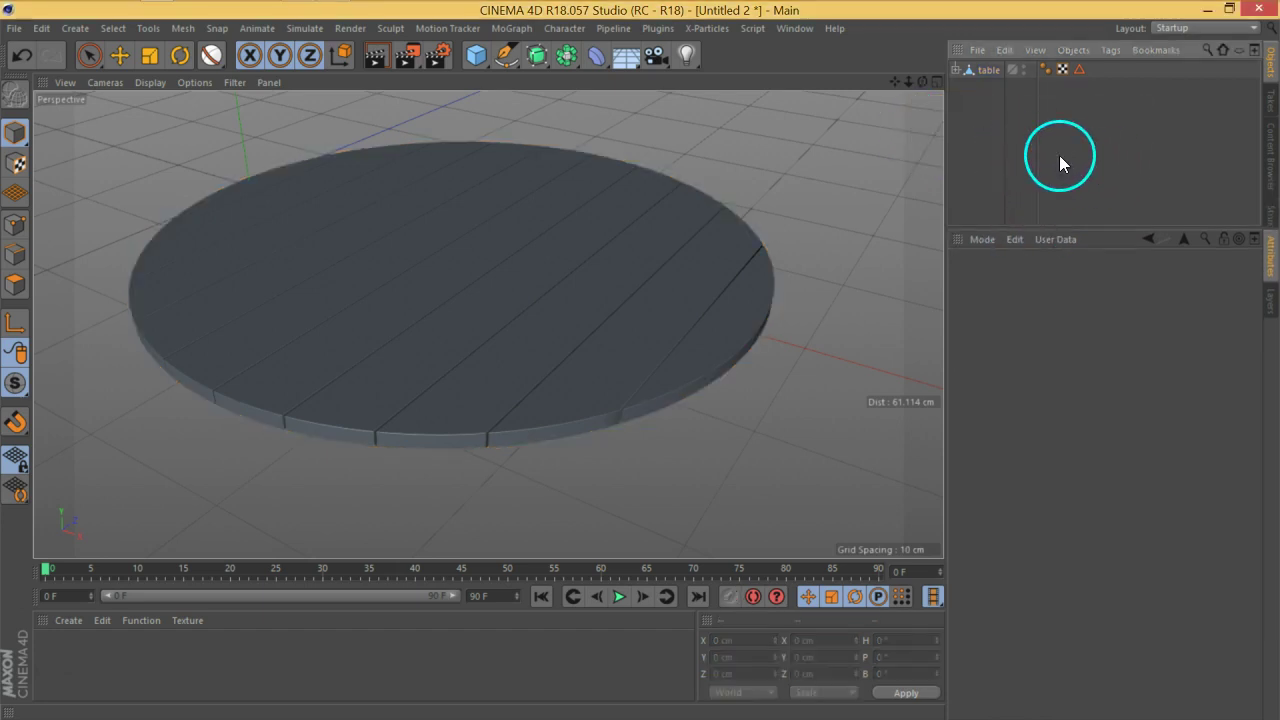
Look up the saved wood_table preset among the user object presets.
left_click(975, 50)
mouse_move(1005, 115)
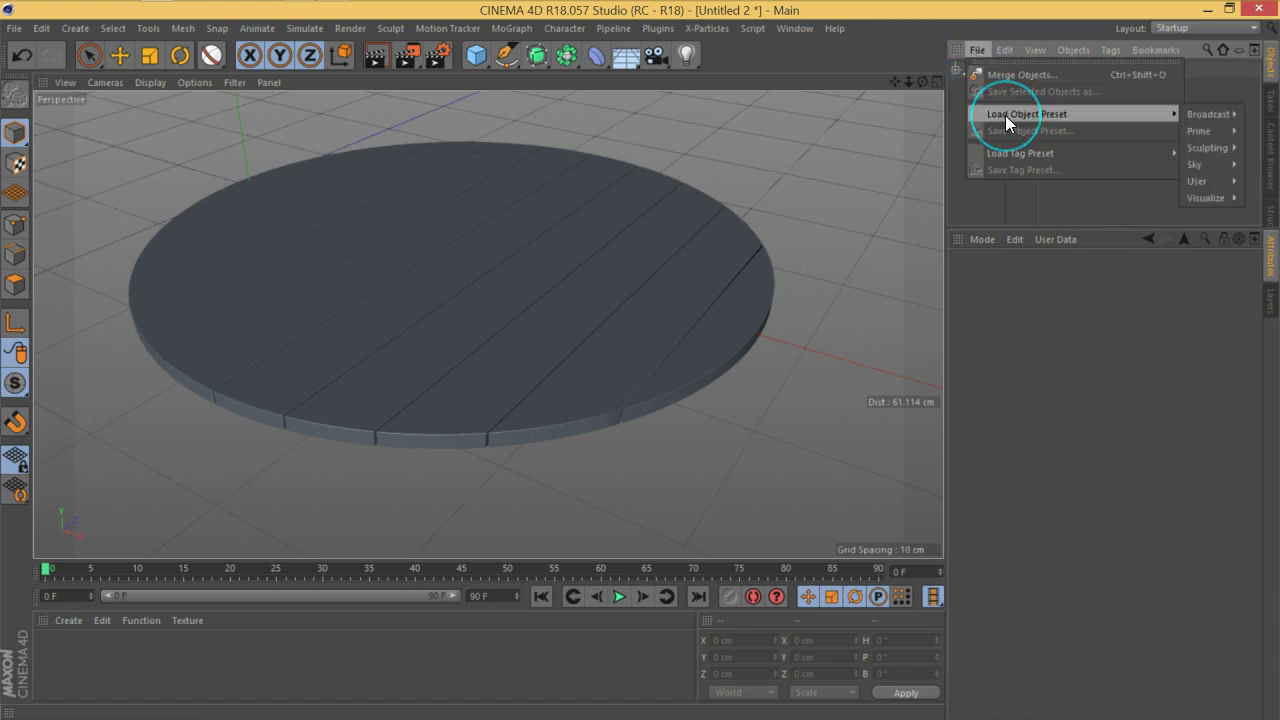
mouse_move(1209, 181)
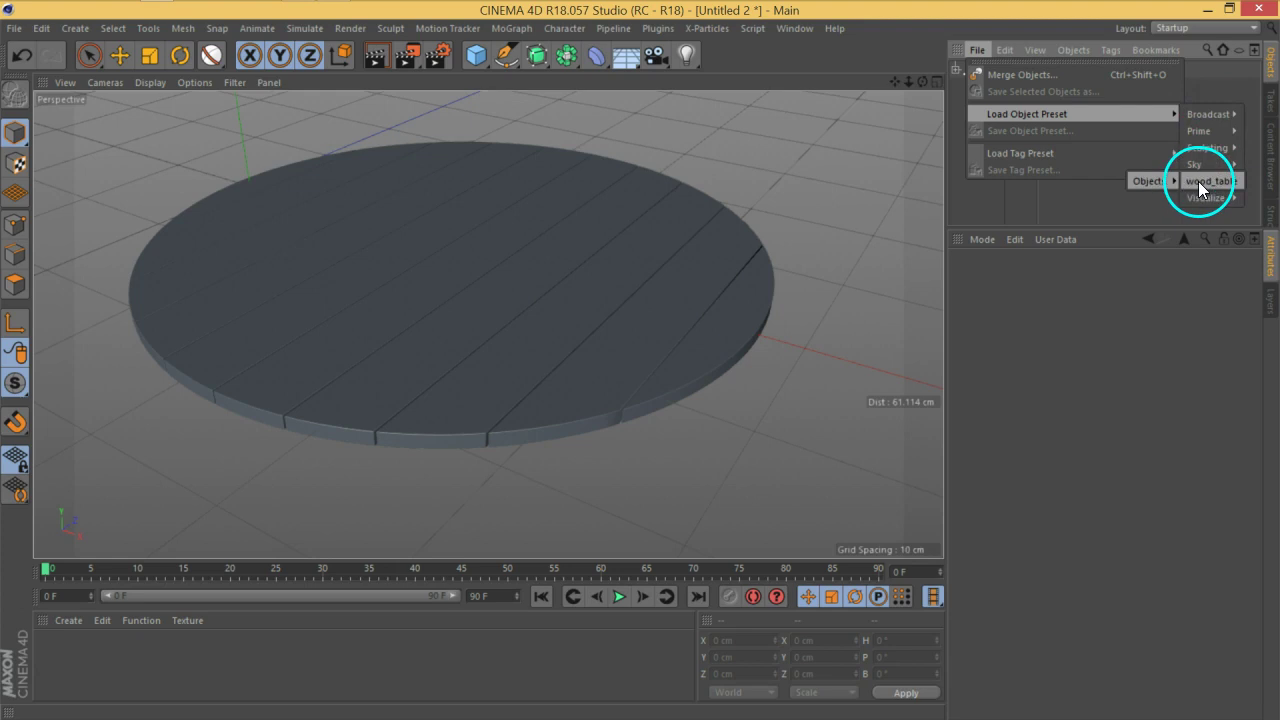
left_click(1203, 181)
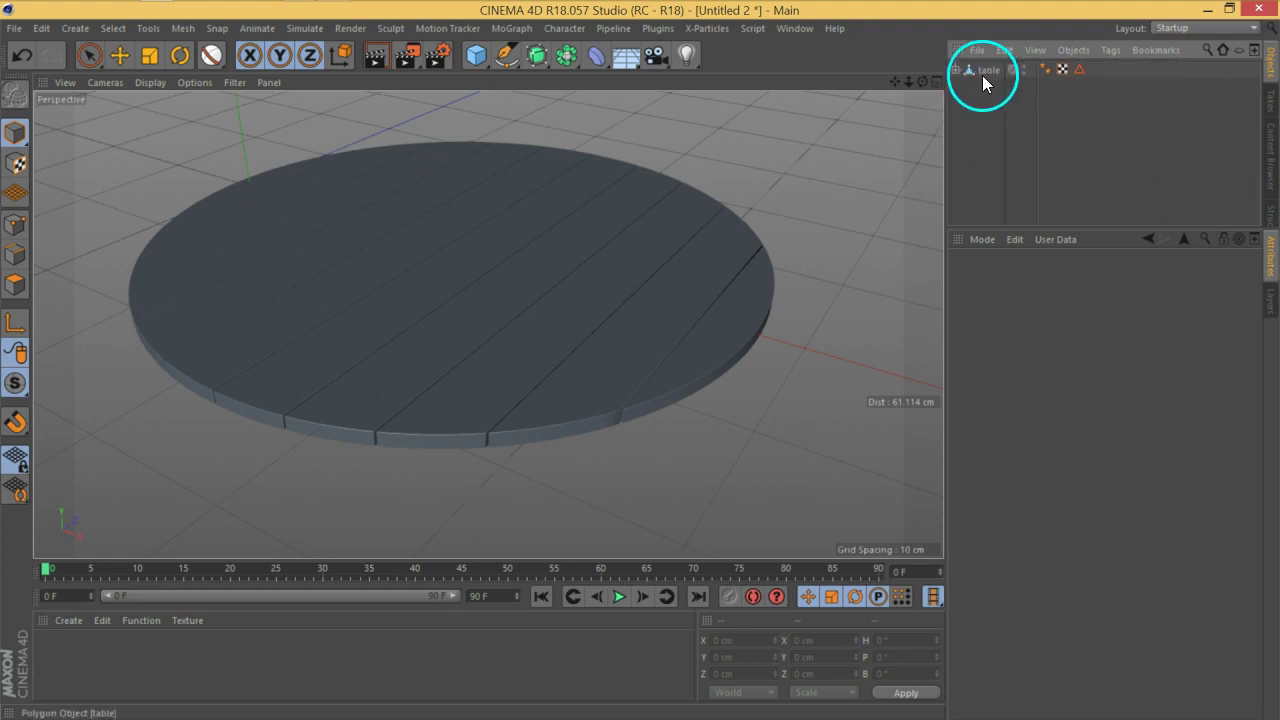
Delete the table object from the scene and reset the perspective view to its default framing.
left_click(986, 72)
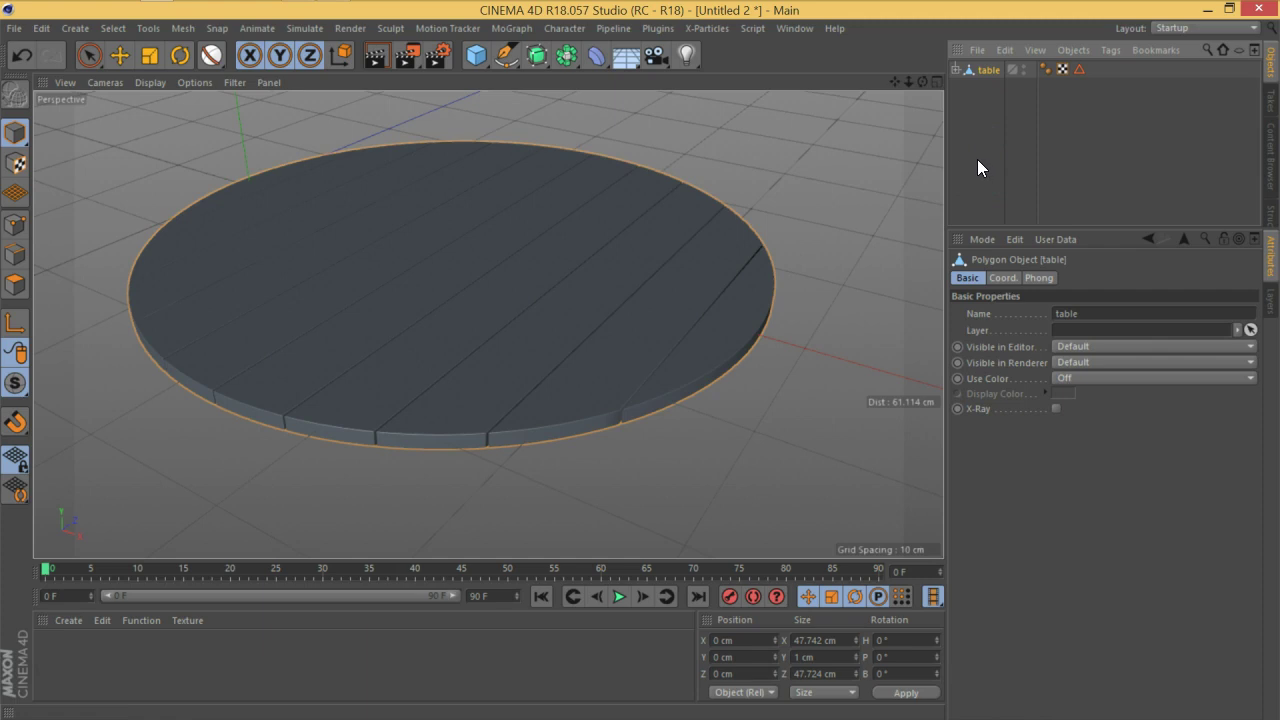
key("Delete")
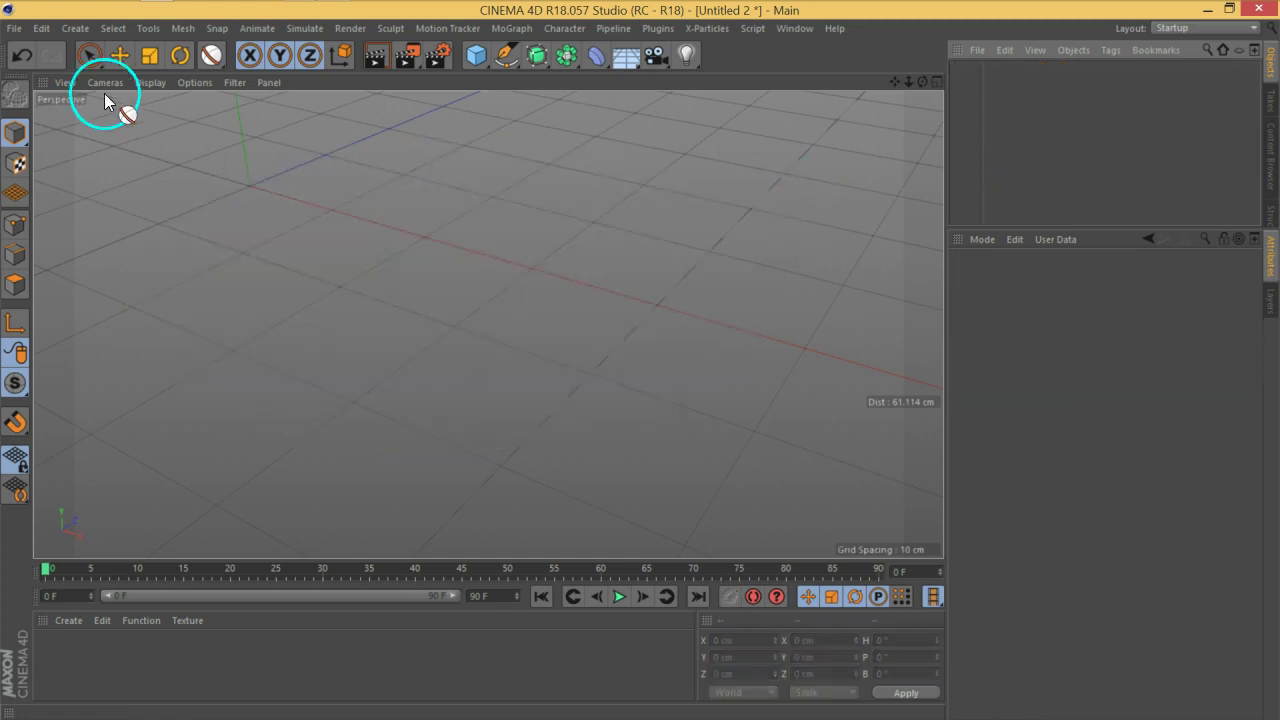
left_click(63, 84)
left_click(126, 206)
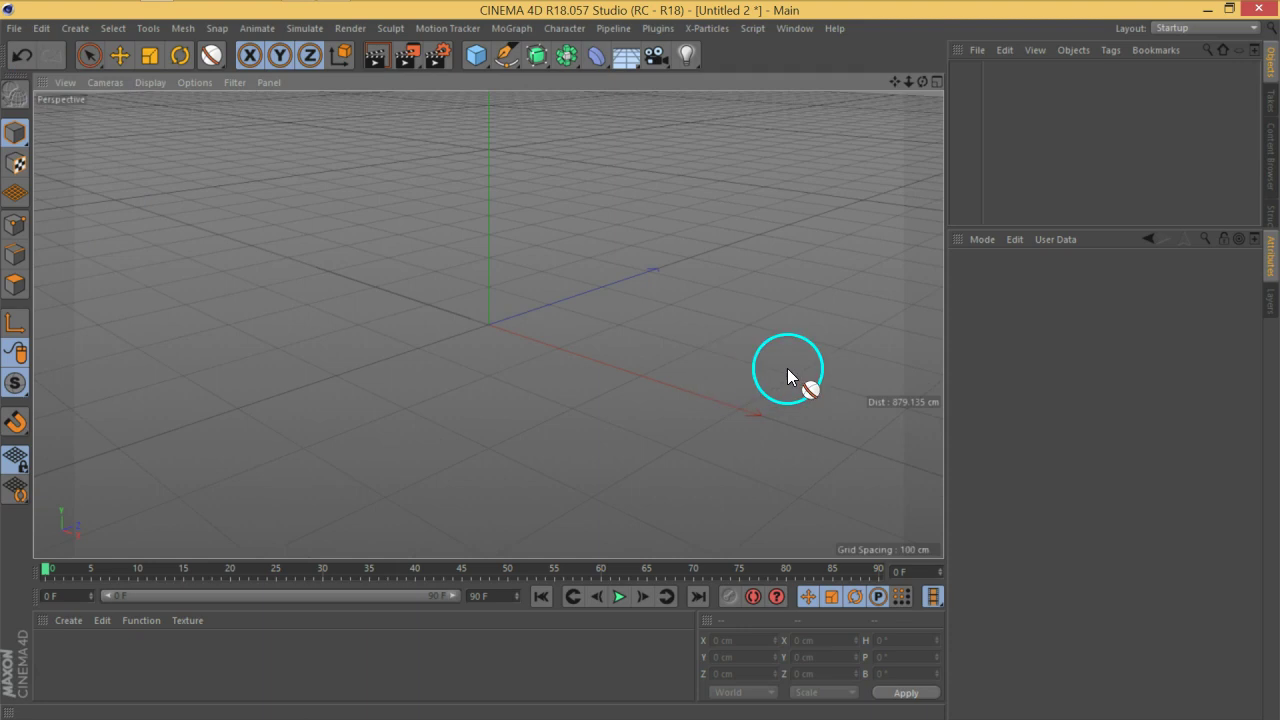
key("space")
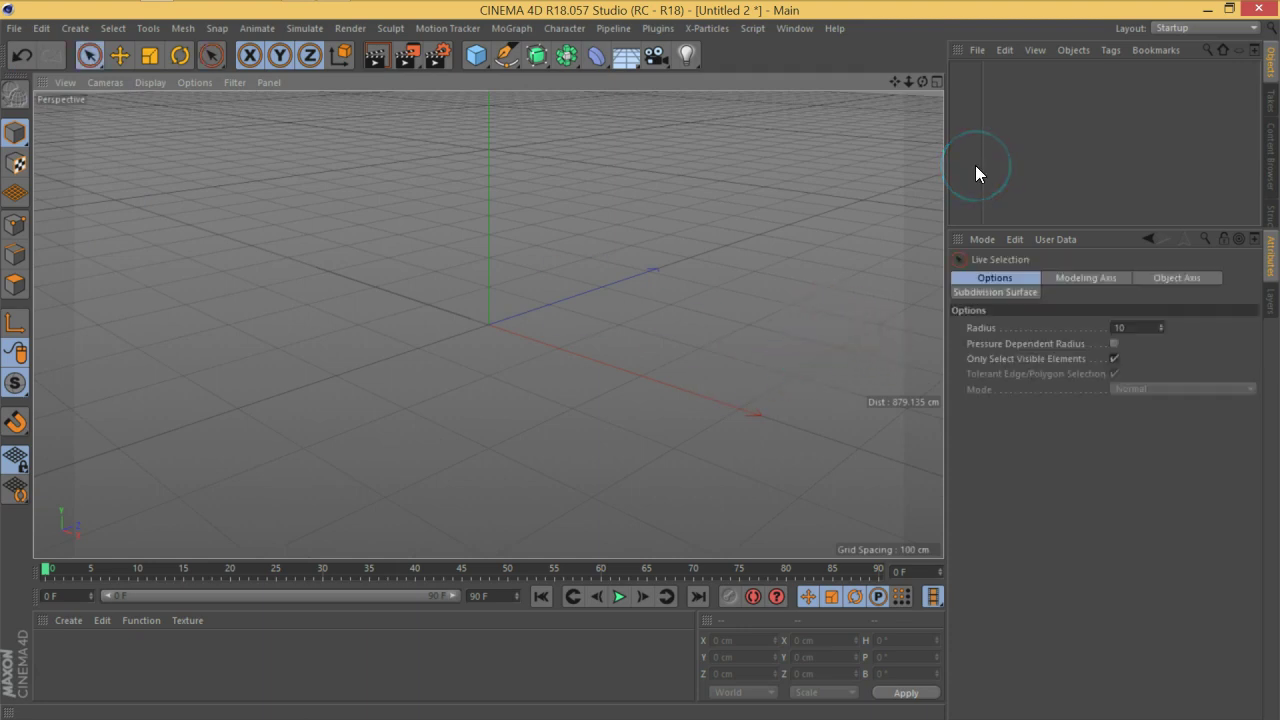